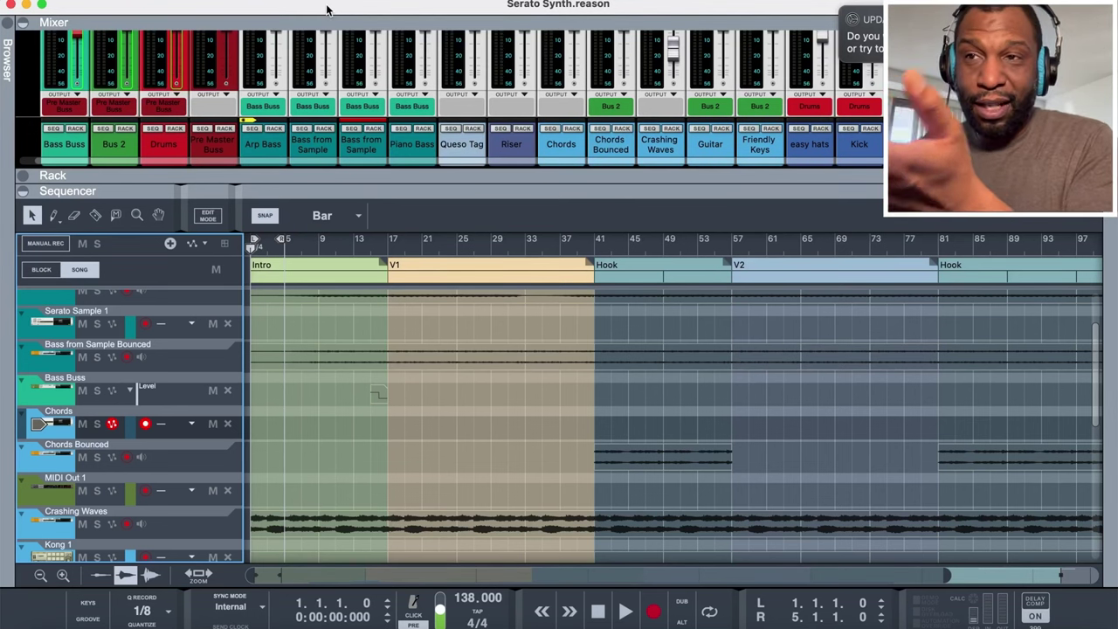
# Locate the Chords channel's Serato Sample device in the rack and open its plug-in window
pyautogui.click(841, 10)
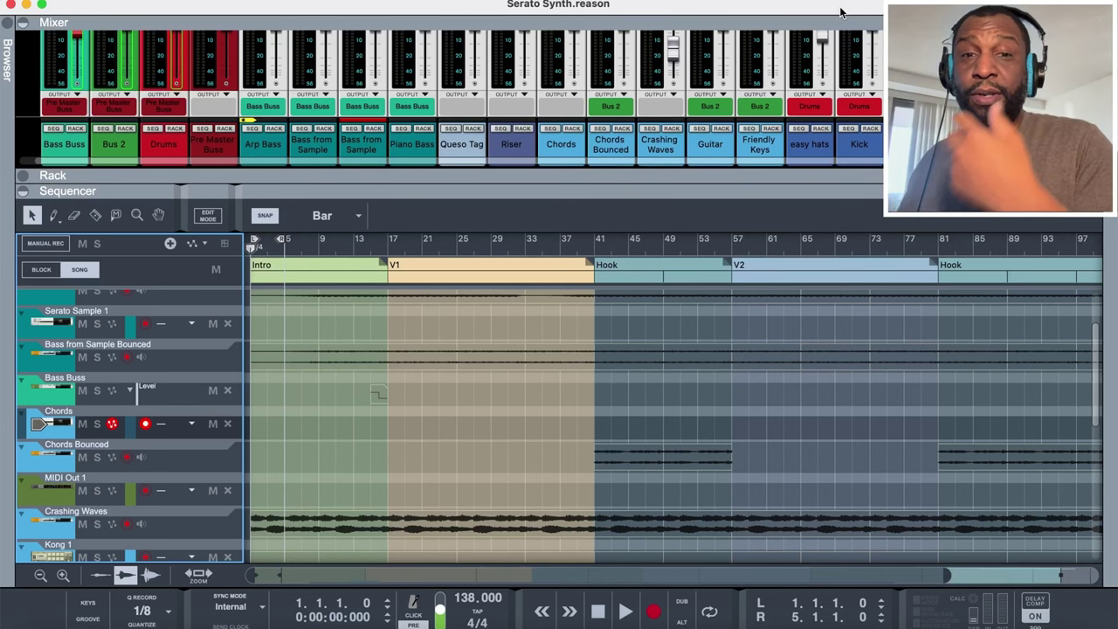
pyautogui.scroll(3, 97, 358)
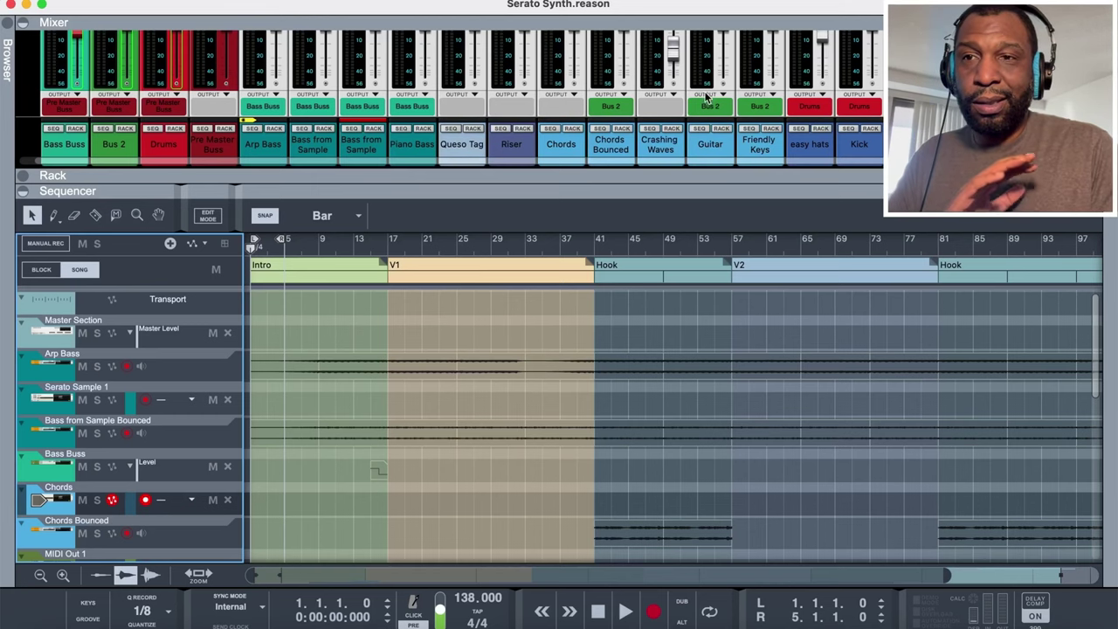
pyautogui.click(569, 128)
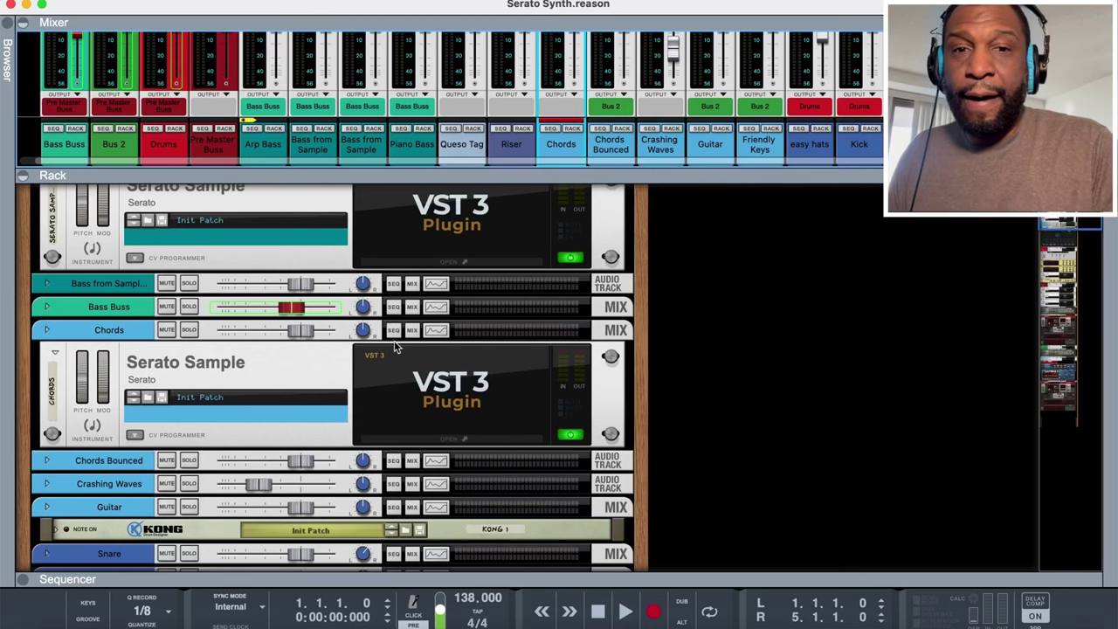
pyautogui.click(421, 440)
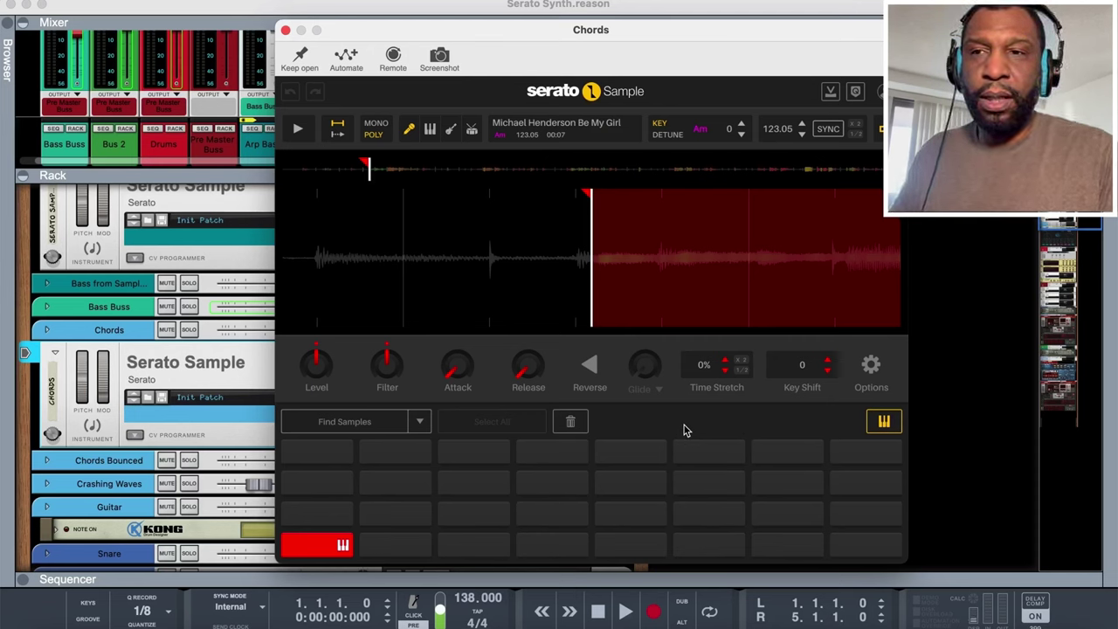
# Show the sequencer below the rack, enlarge it, and move the Chords plug-in window clear of the tracks
pyautogui.click(83, 578)
pyautogui.moveTo(88, 578); pyautogui.dragTo(93, 436)
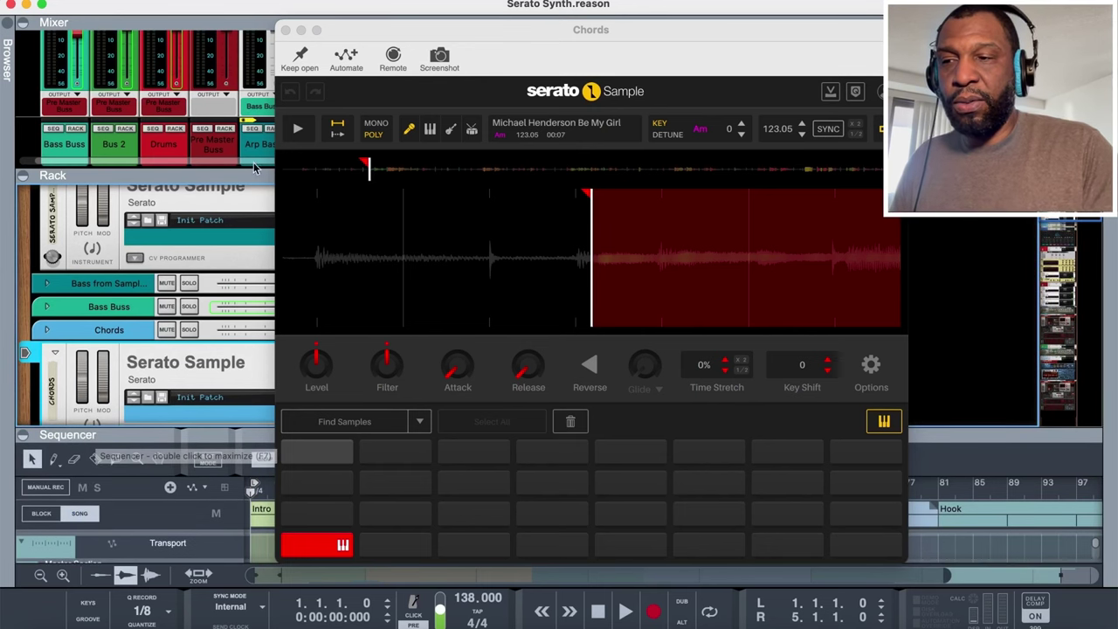
pyautogui.click(360, 33)
pyautogui.moveTo(360, 33); pyautogui.dragTo(486, 4)
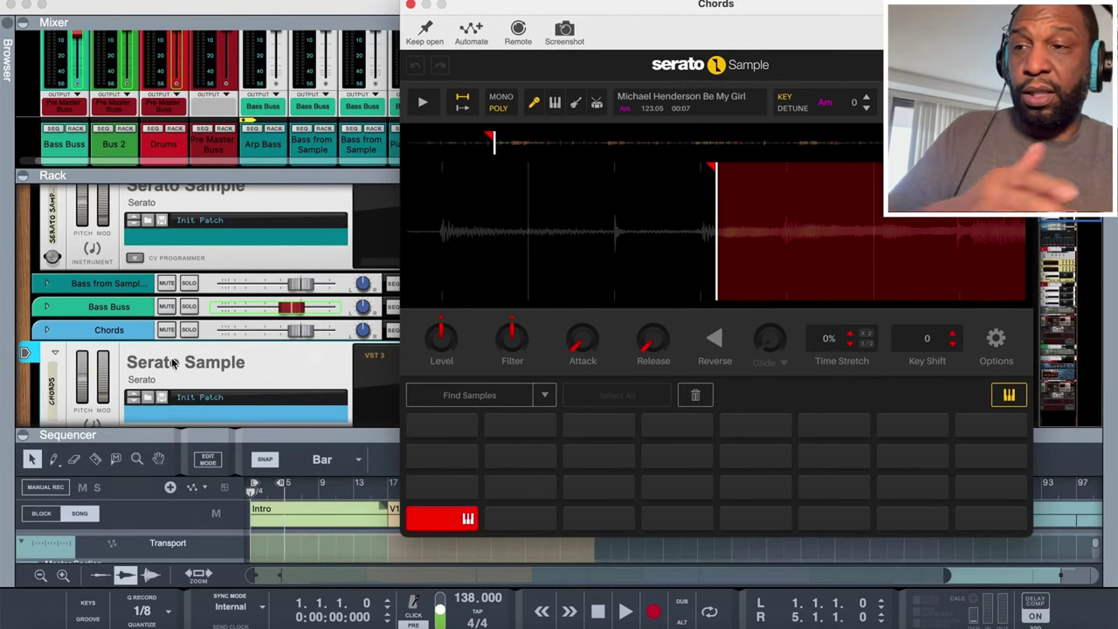
pyautogui.moveTo(209, 440); pyautogui.dragTo(209, 368)
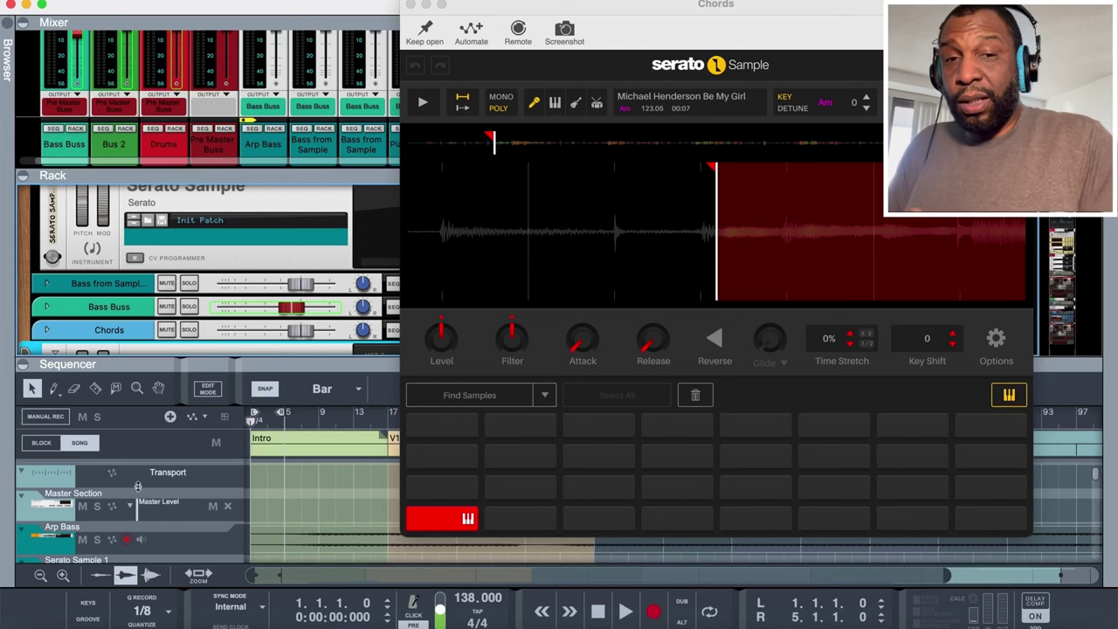
# Open the Hook block for editing and unmute the clip on the Chords track
pyautogui.scroll(-10, 137, 487)
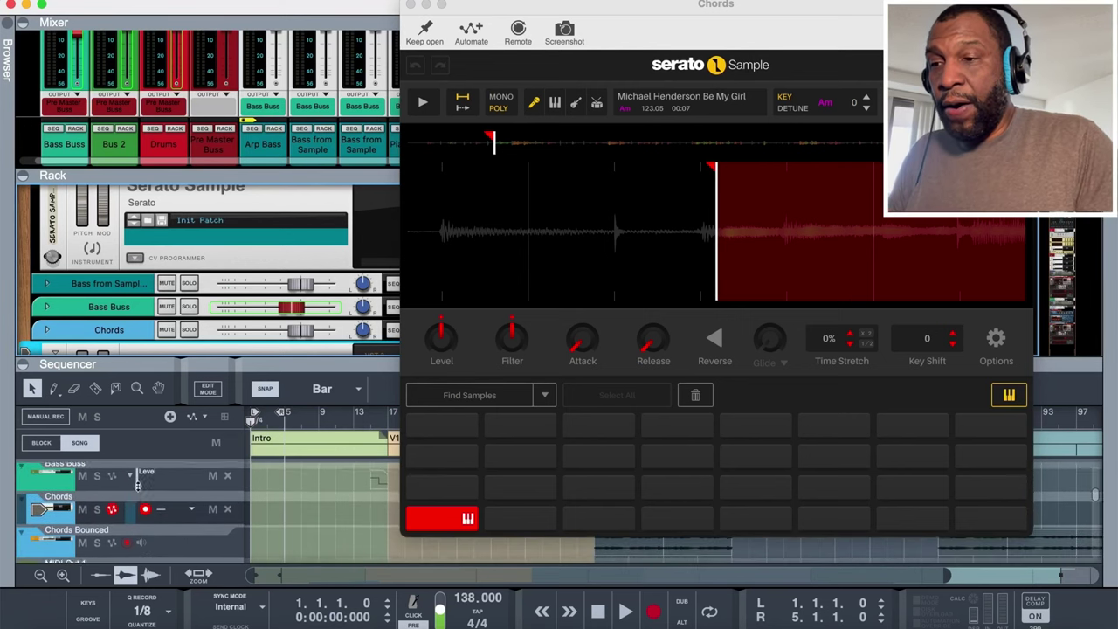
pyautogui.scroll(1, 137, 487)
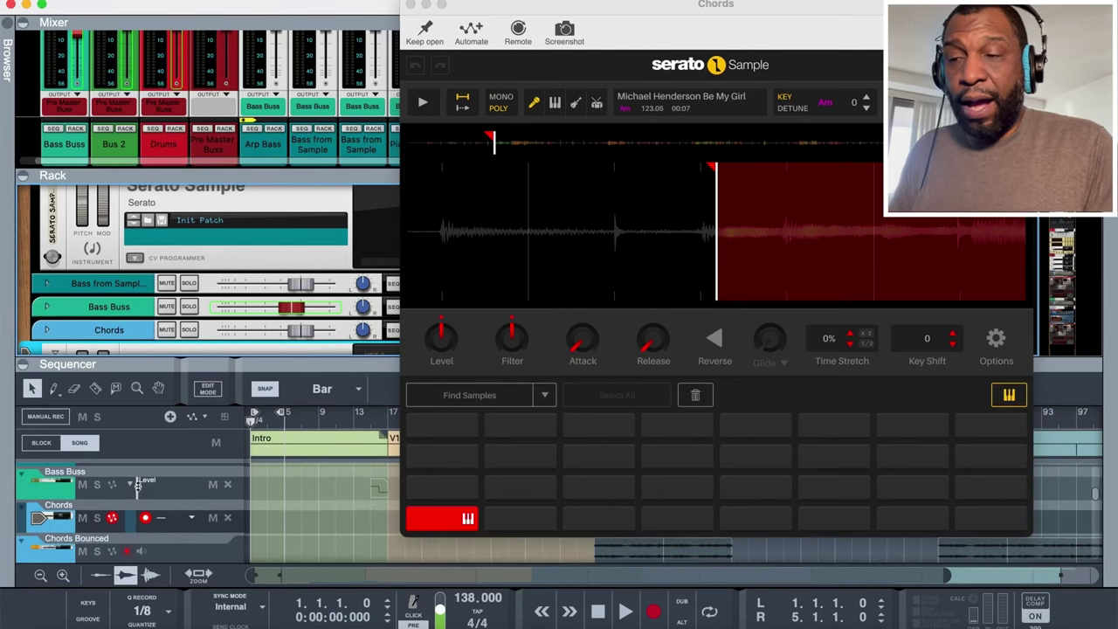
pyautogui.doubleClick(287, 455)
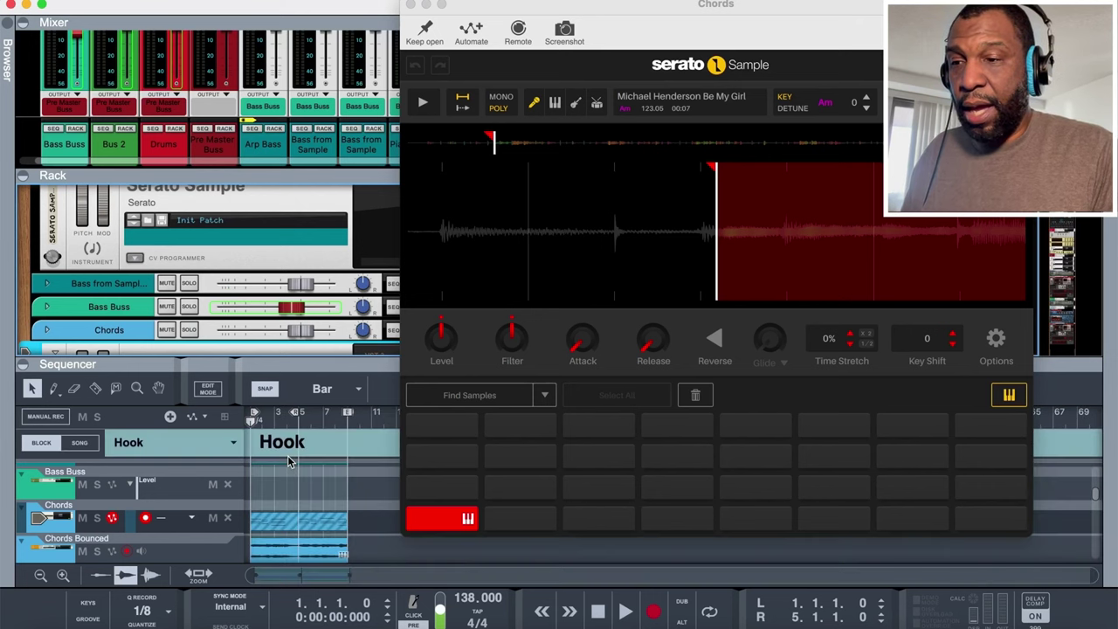
pyautogui.click(367, 519)
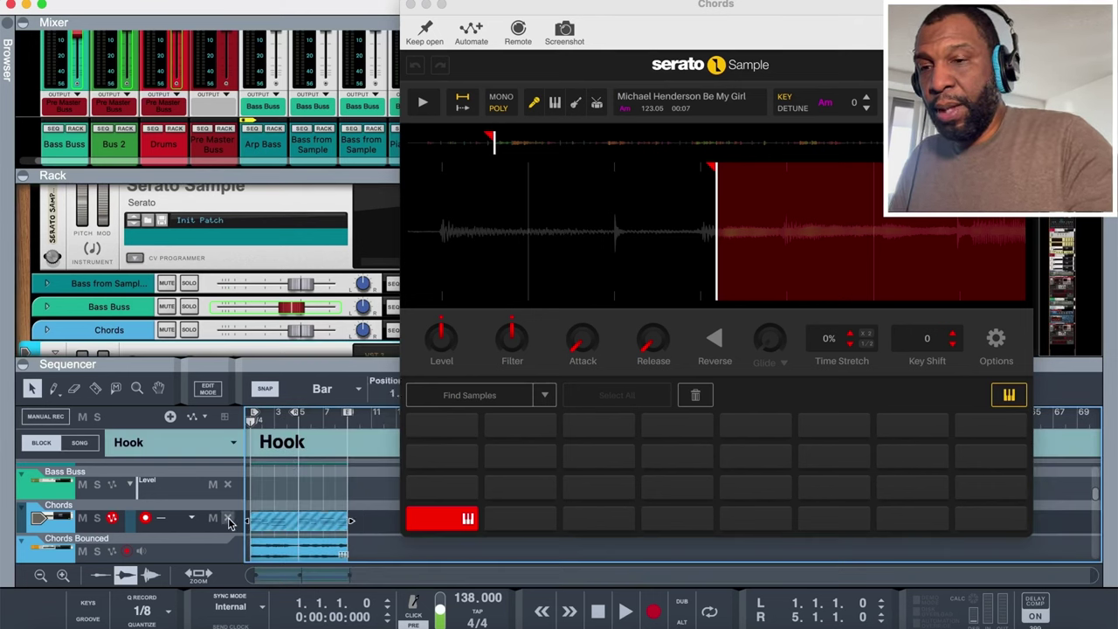
pyautogui.click(228, 520)
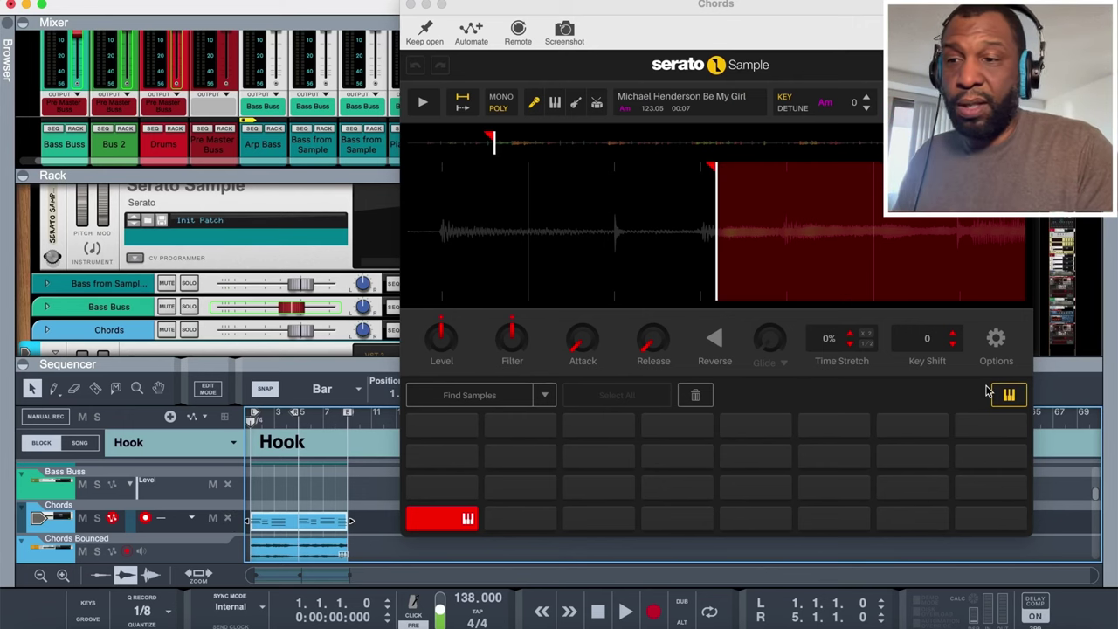
# Switch Serato Sample out of keyboard mode, trigger the red pad, and restore keyboard mode
pyautogui.click(1009, 397)
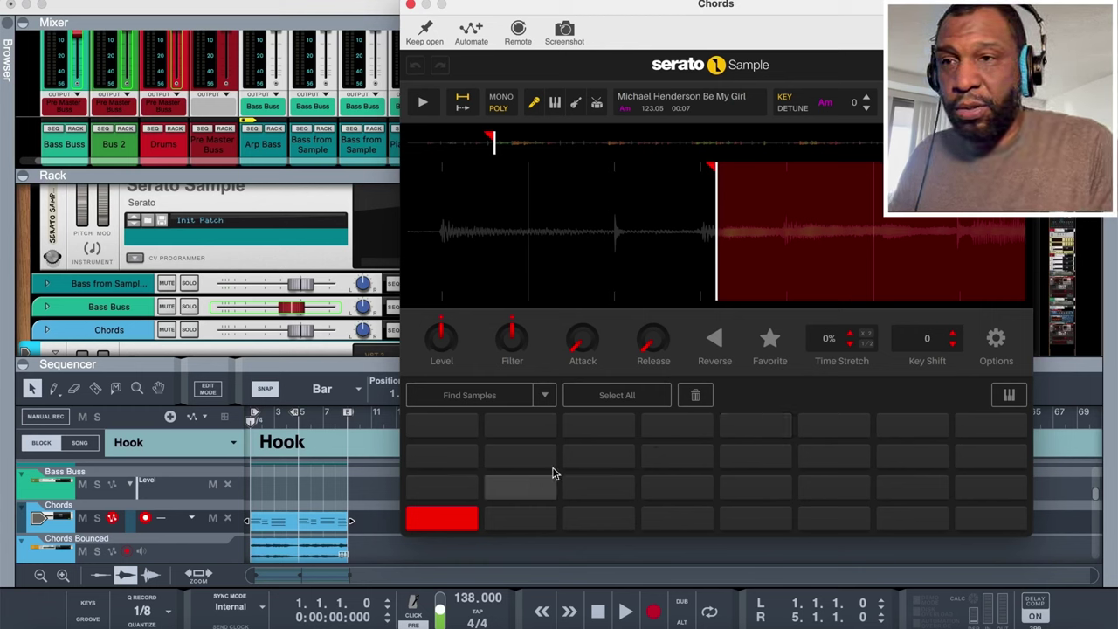
pyautogui.click(439, 522)
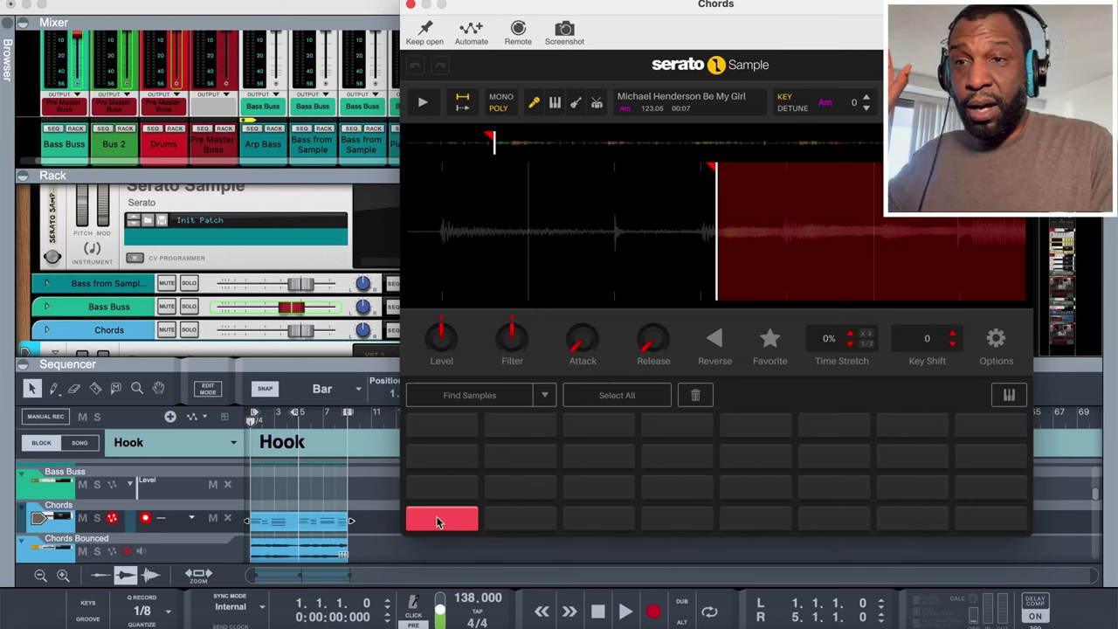
pyautogui.click(1011, 397)
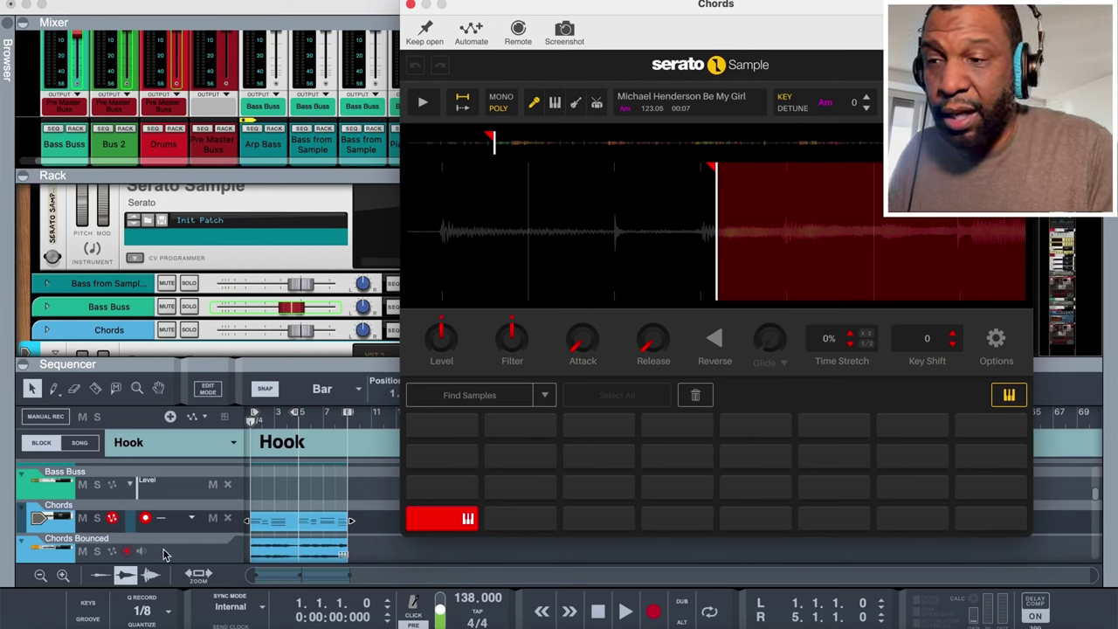
# Solo the Chords track and play the Hook block to hear the sampled chords alone
pyautogui.click(97, 519)
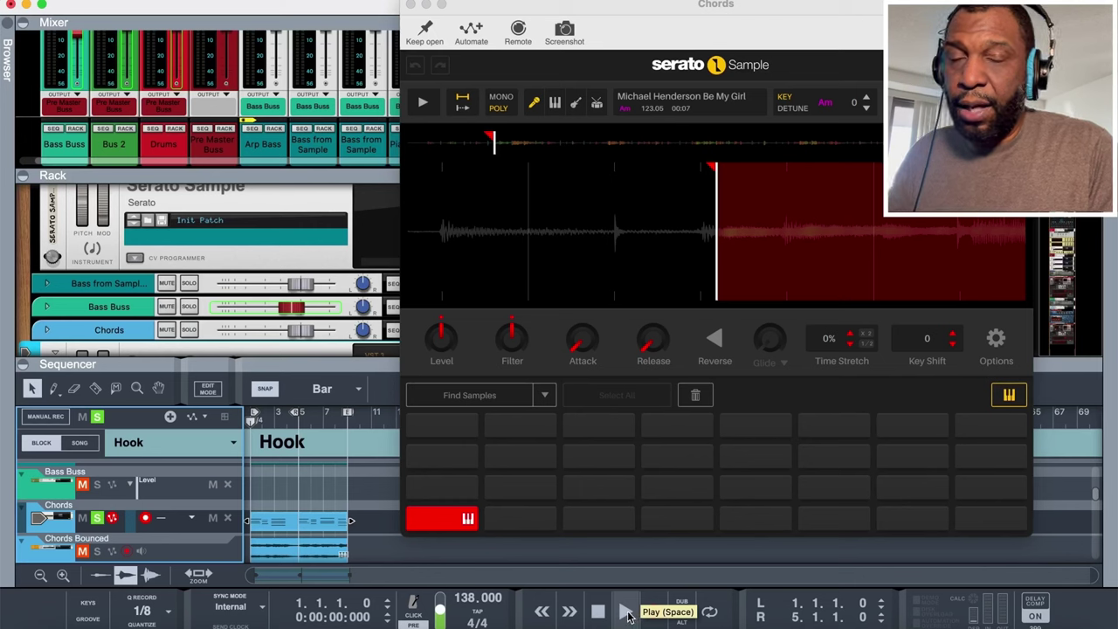
pyautogui.click(627, 614)
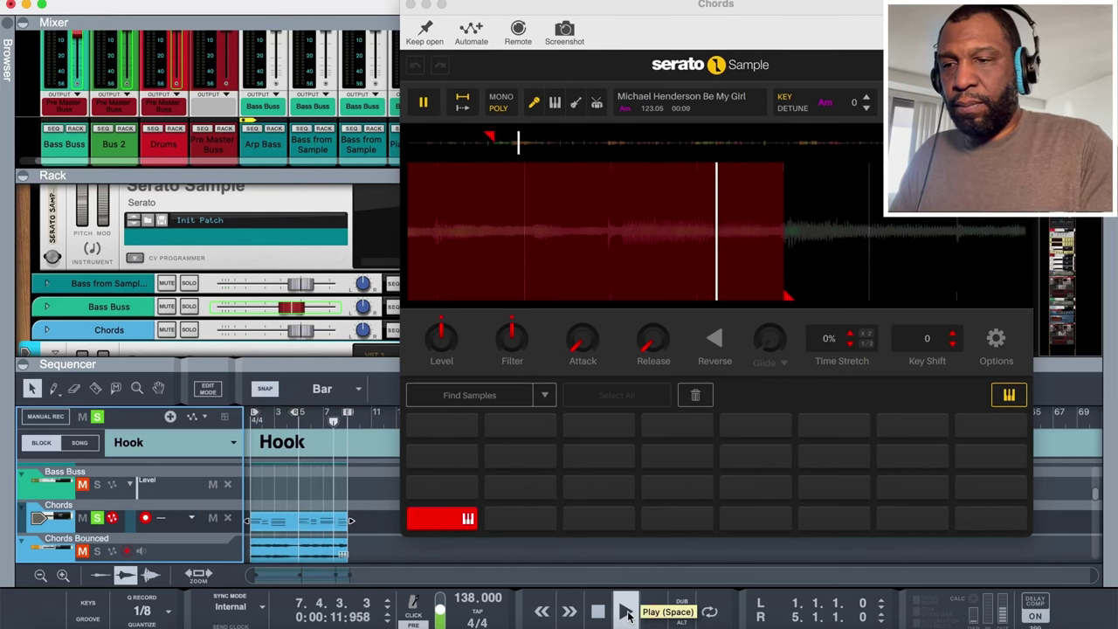
pyautogui.press('space')
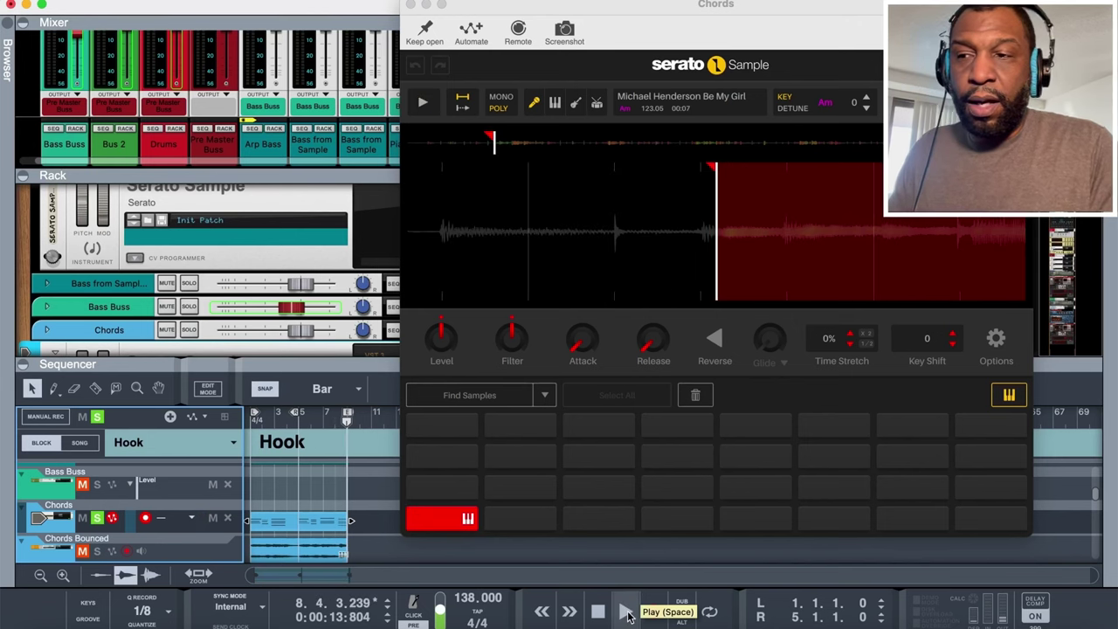
# Solo the Serato Sample 1 track in place of Chords and select its clip in the Hook block
pyautogui.scroll(3, 135, 511)
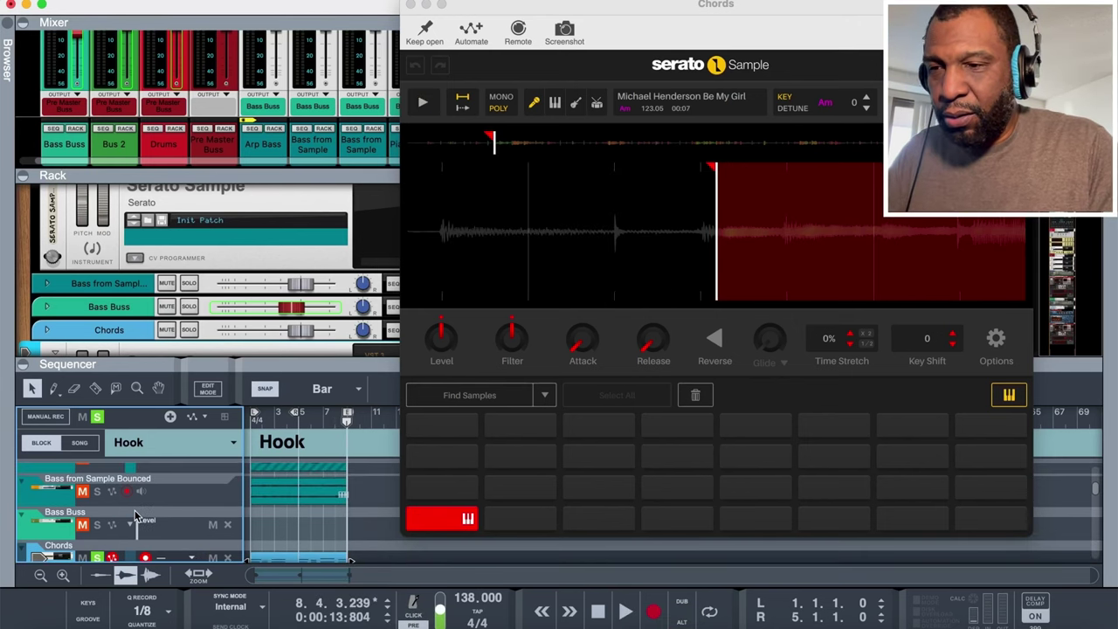
pyautogui.scroll(2, 135, 511)
pyautogui.scroll(-3, 136, 511)
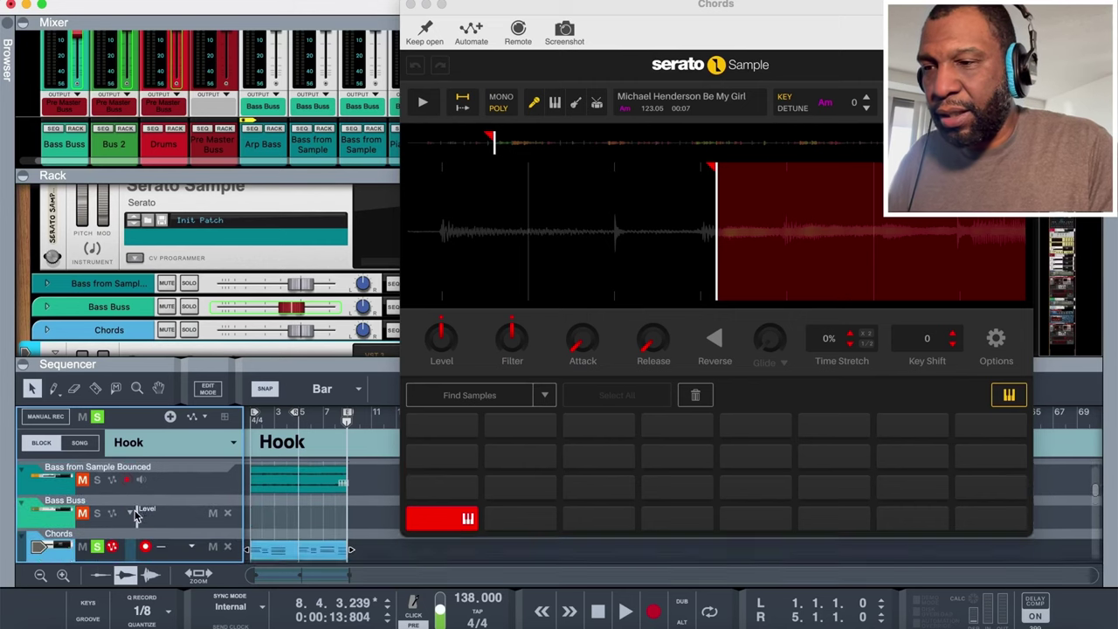
pyautogui.scroll(2, 135, 511)
pyautogui.scroll(2, 135, 516)
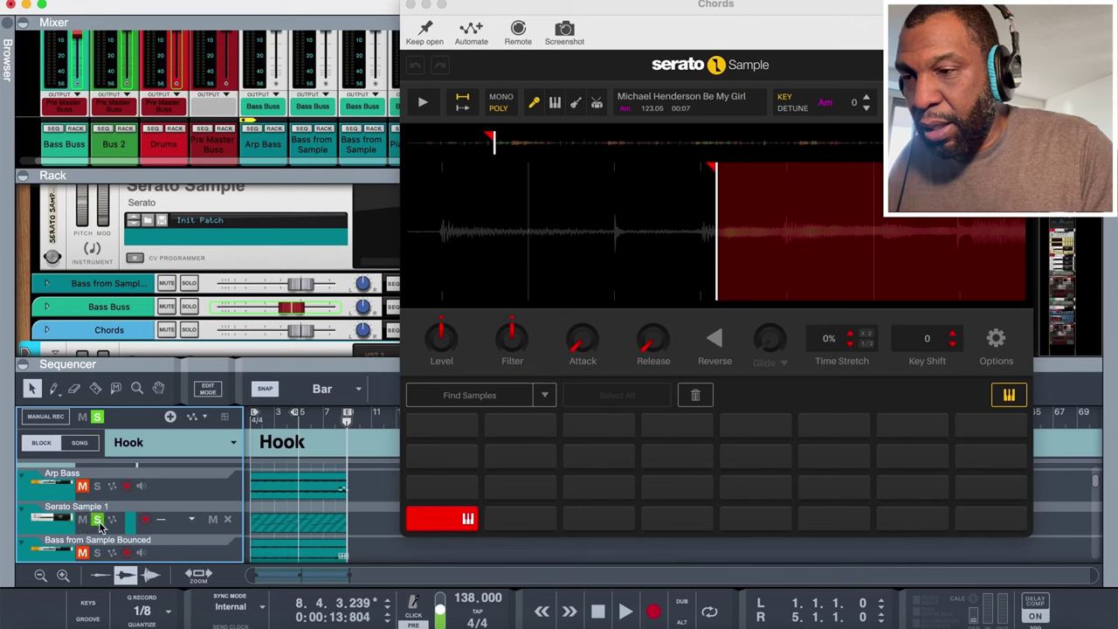
pyautogui.scroll(-3, 98, 525)
pyautogui.scroll(3, 158, 524)
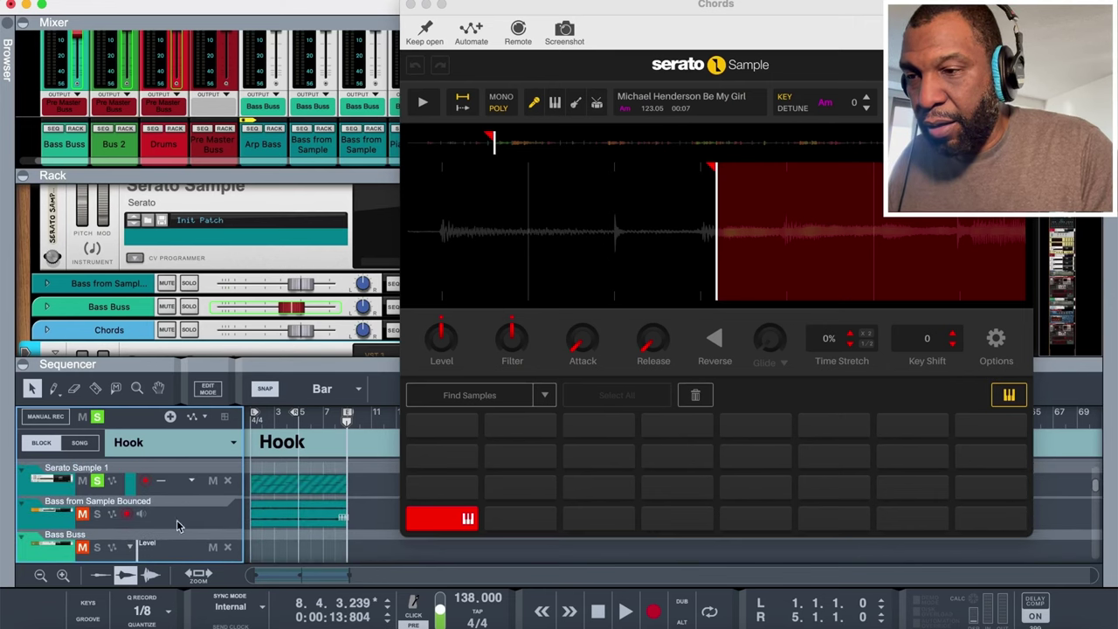
pyautogui.click(307, 492)
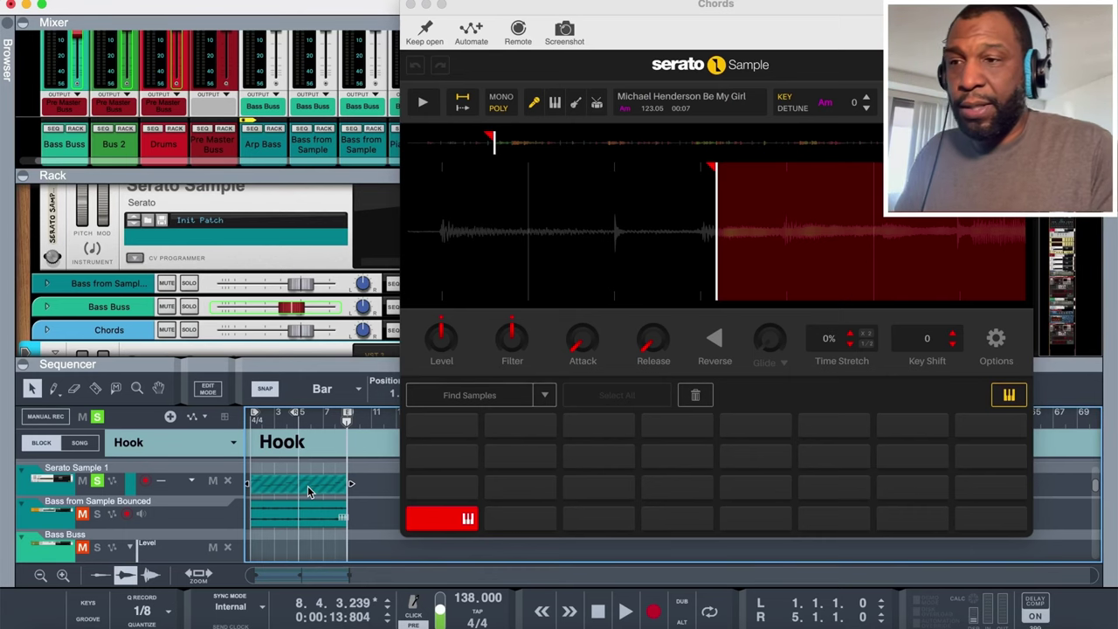
# Close the Chords plug-in window and open the Serato Sample plug-in on the Bass from Sample channel
pyautogui.click(411, 5)
pyautogui.scroll(5, 252, 274)
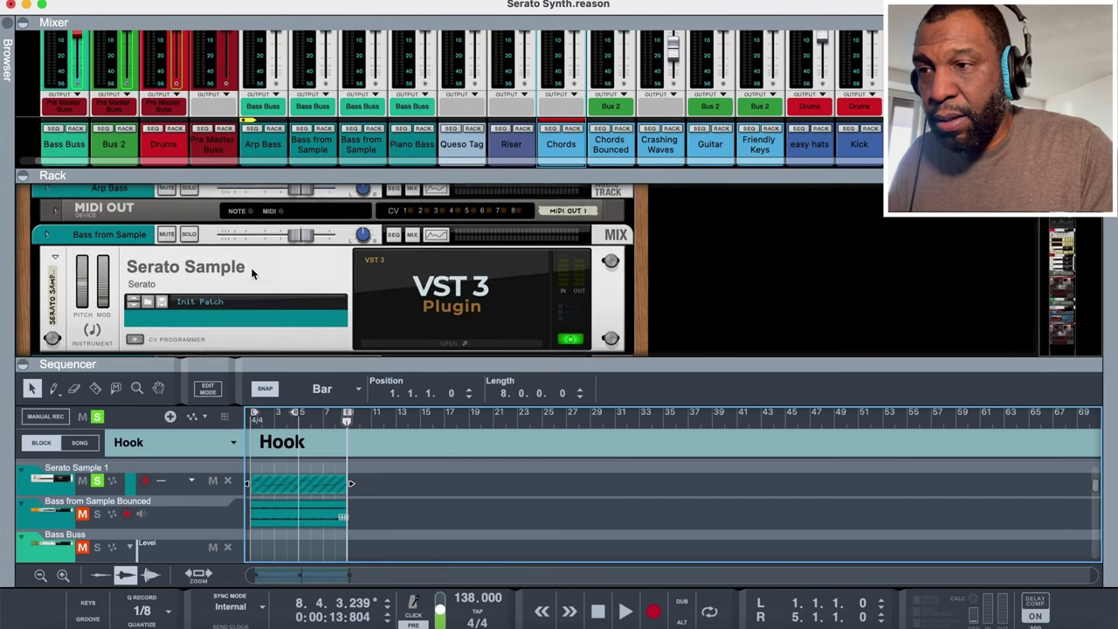
pyautogui.scroll(3, 251, 273)
pyautogui.scroll(-3, 252, 273)
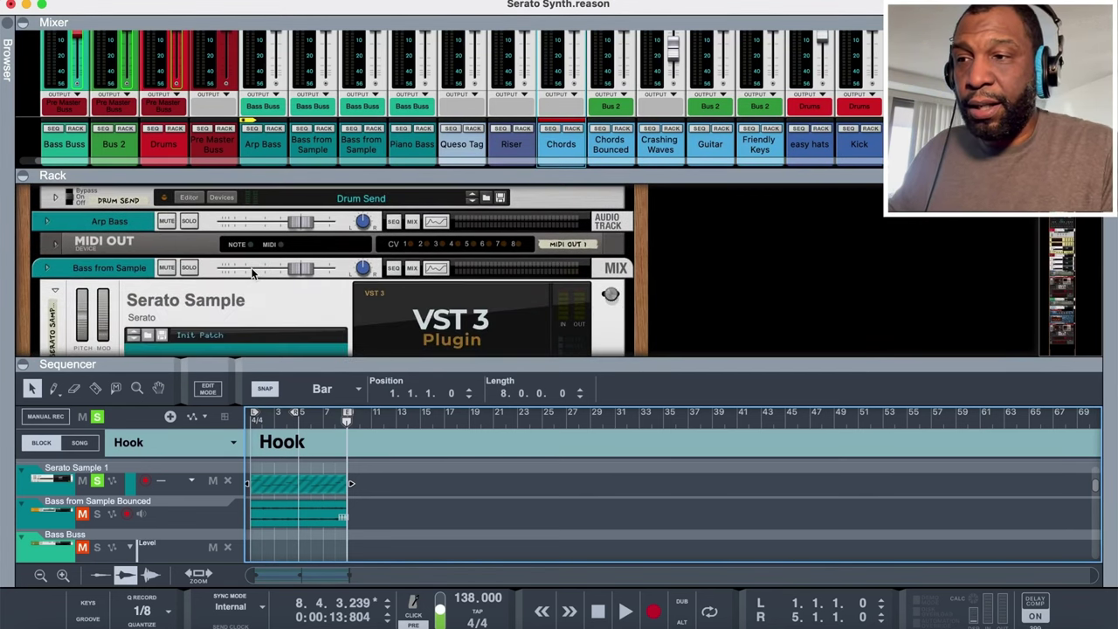
pyautogui.scroll(-4, 251, 274)
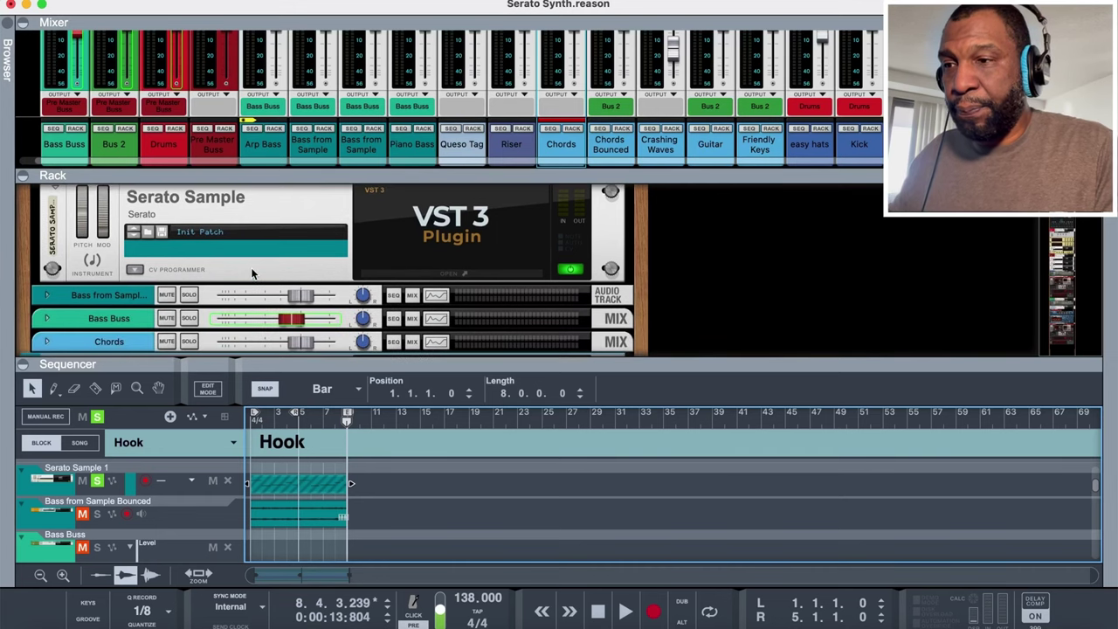
pyautogui.scroll(-3, 251, 273)
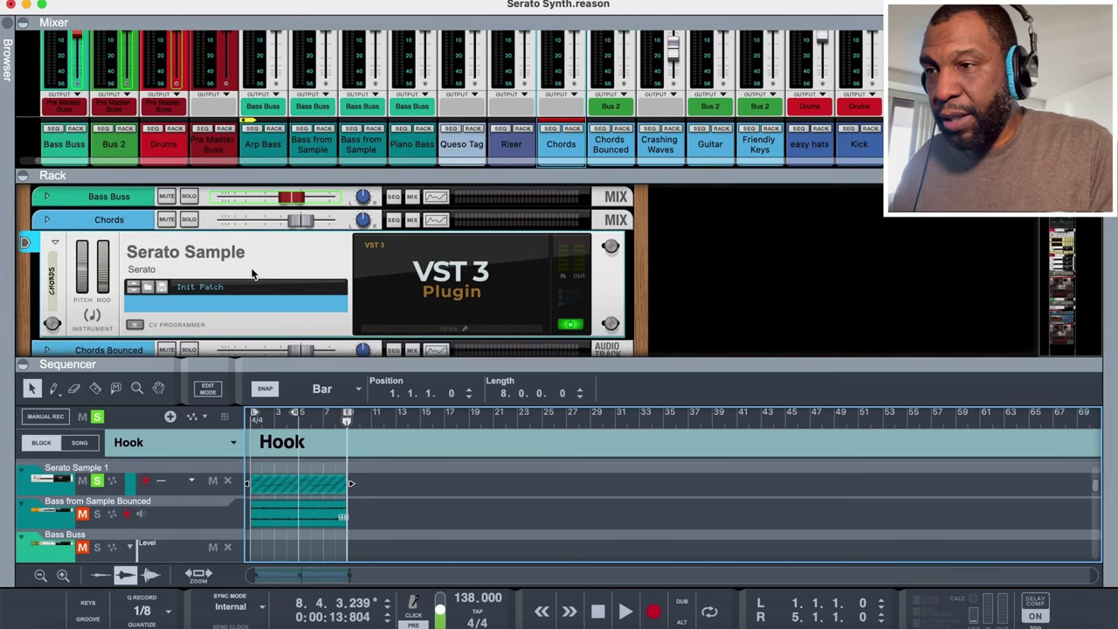
pyautogui.scroll(4, 252, 274)
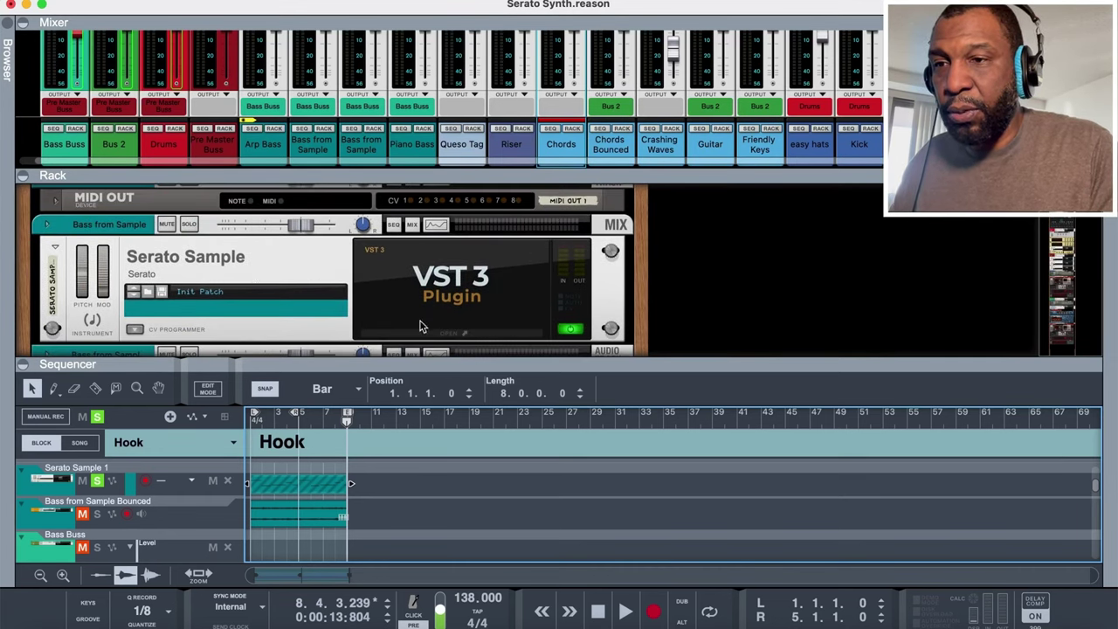
pyautogui.click(441, 335)
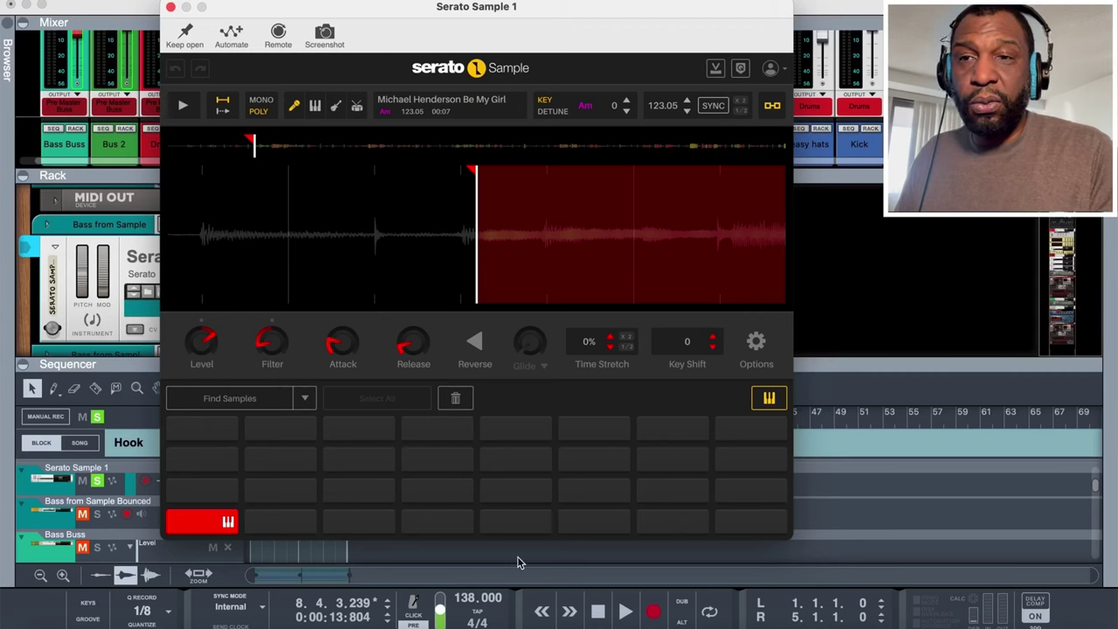
# Play the Hook block with the Serato Sample 1 clip unmuted, and solo the Chords track alongside it
pyautogui.click(597, 612)
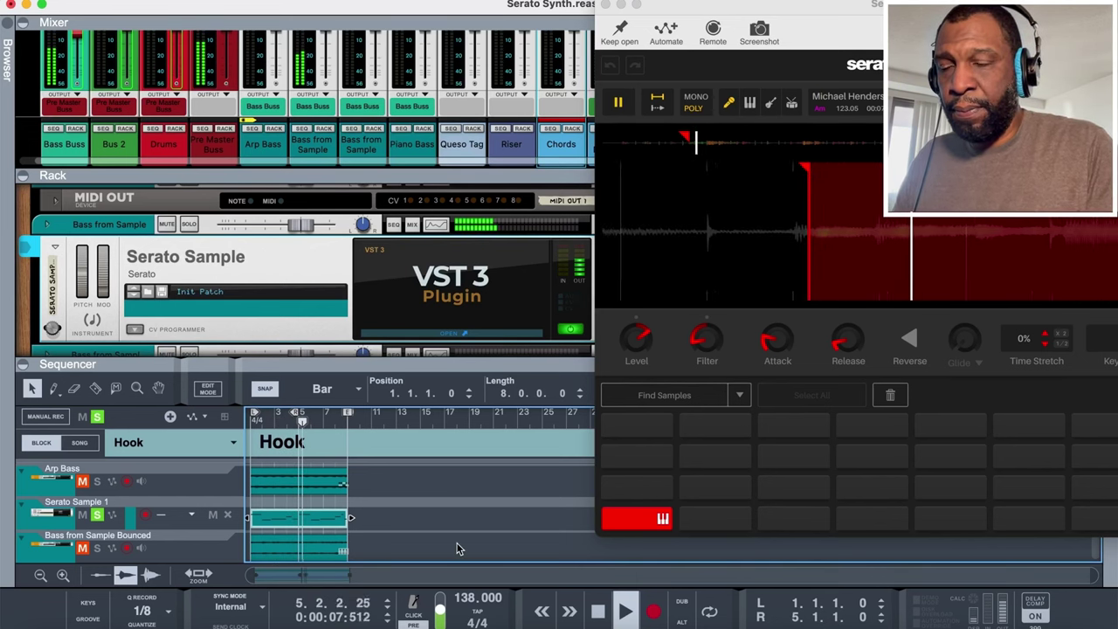
pyautogui.scroll(-2, 184, 493)
pyautogui.scroll(-4, 184, 493)
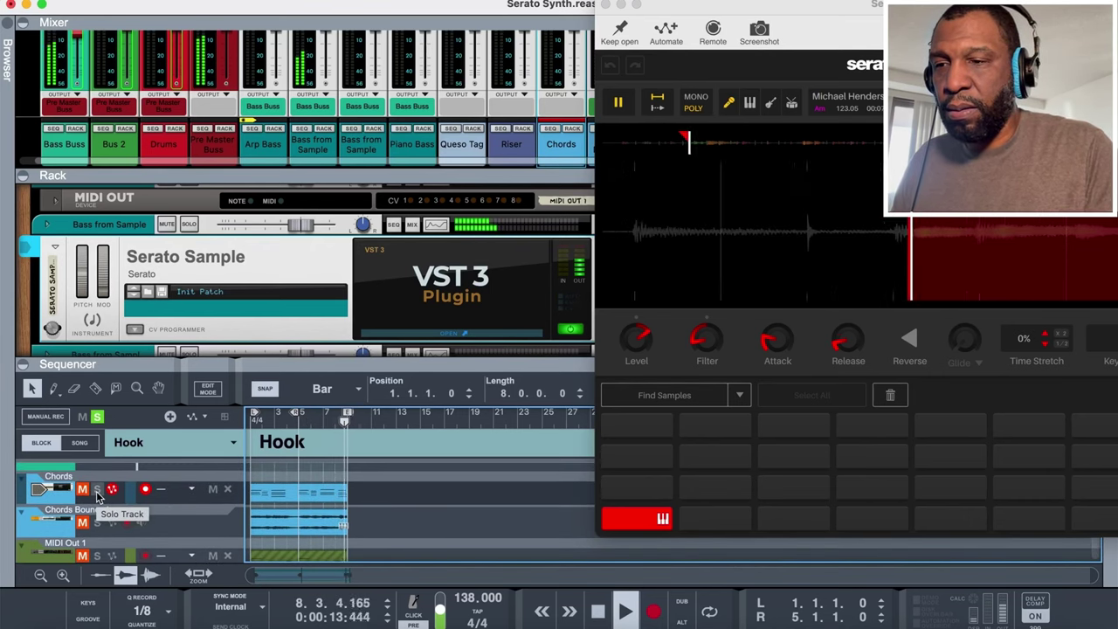
pyautogui.click(98, 491)
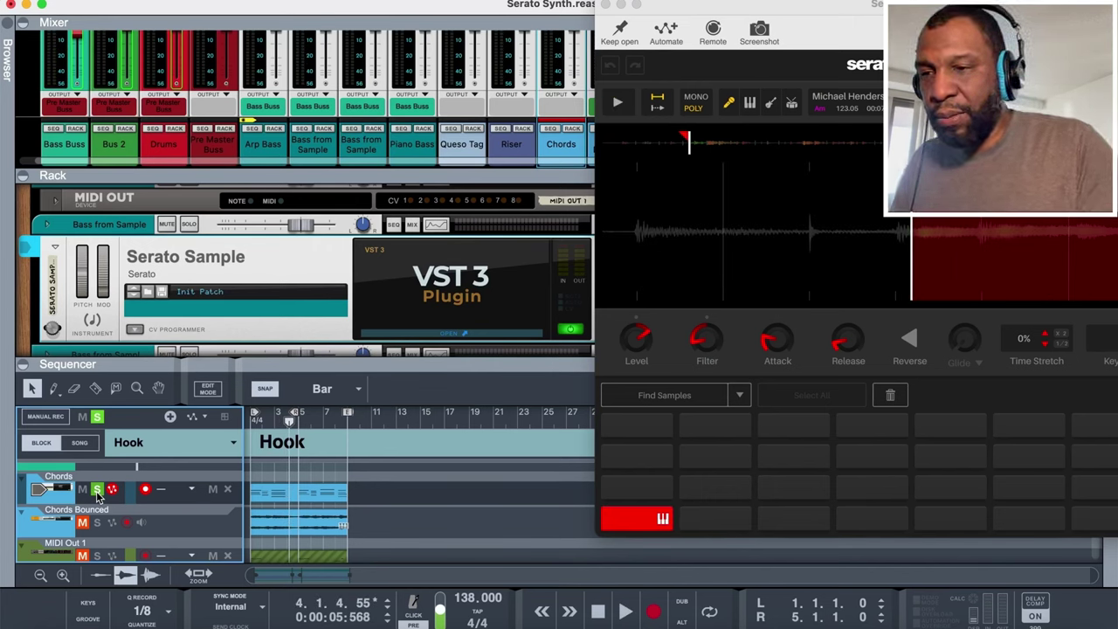
# Mute the Chords and Serato Sample 1 clips in the Hook block again and remove both track solos
pyautogui.click(282, 499)
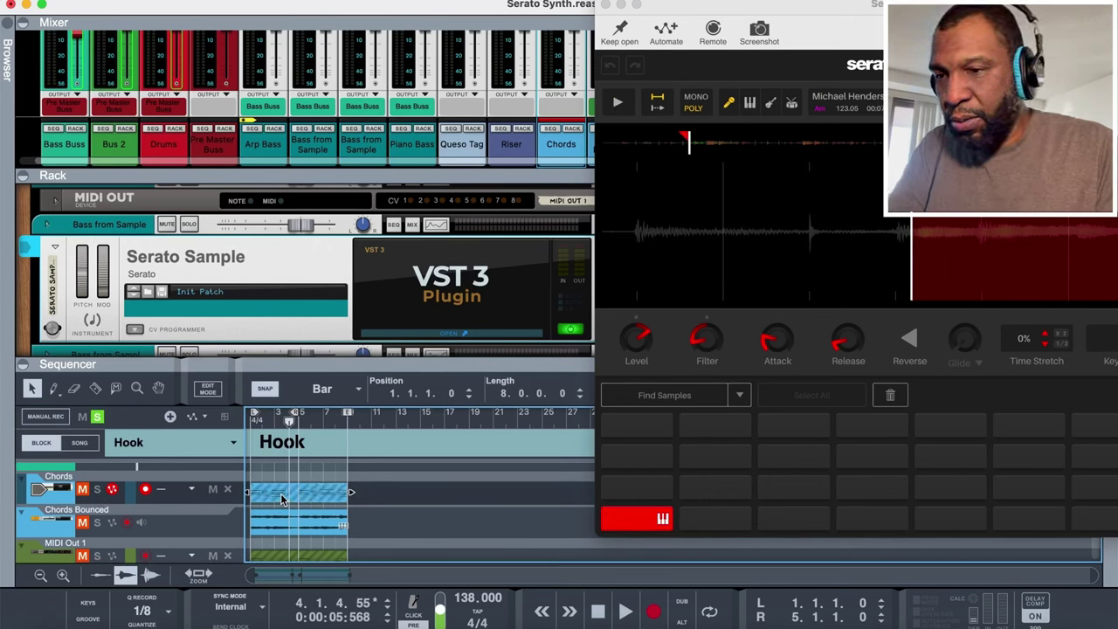
pyautogui.scroll(5, 281, 515)
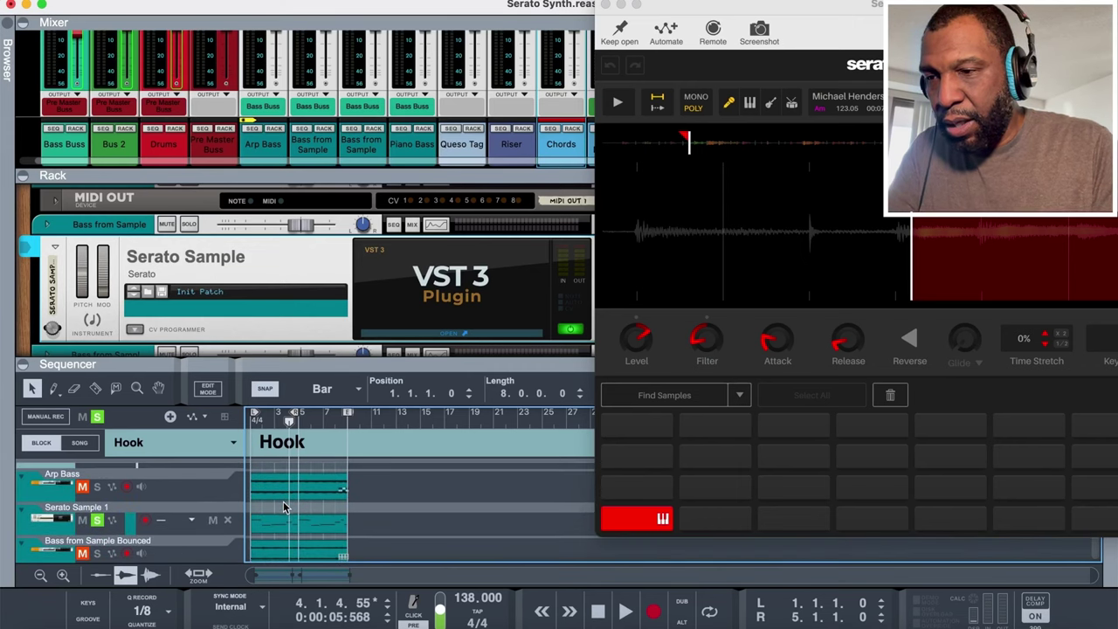
pyautogui.click(282, 524)
pyautogui.click(97, 519)
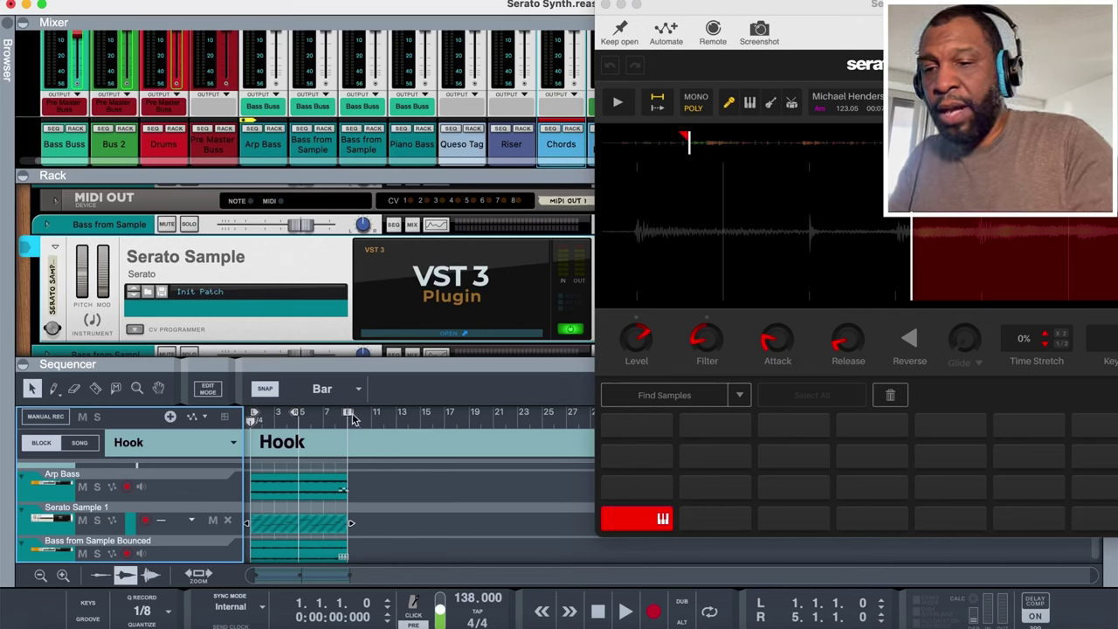
# Close the Serato Sample plug-in window, play part of the Hook block with all tracks, and enlarge the sequencer area
pyautogui.scroll(3, 354, 420)
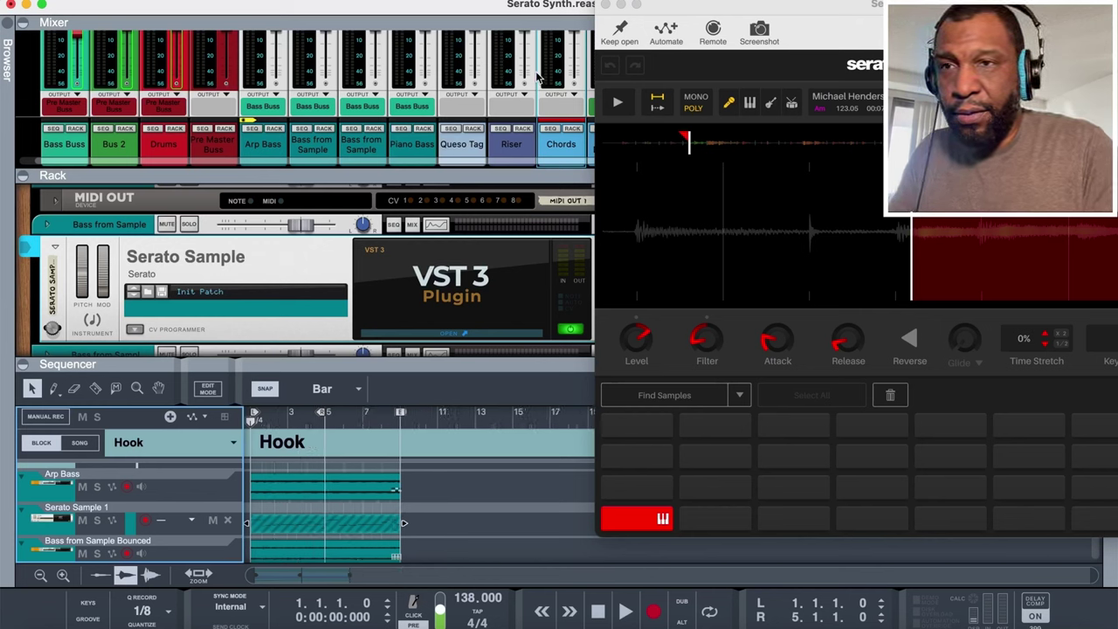
pyautogui.click(605, 5)
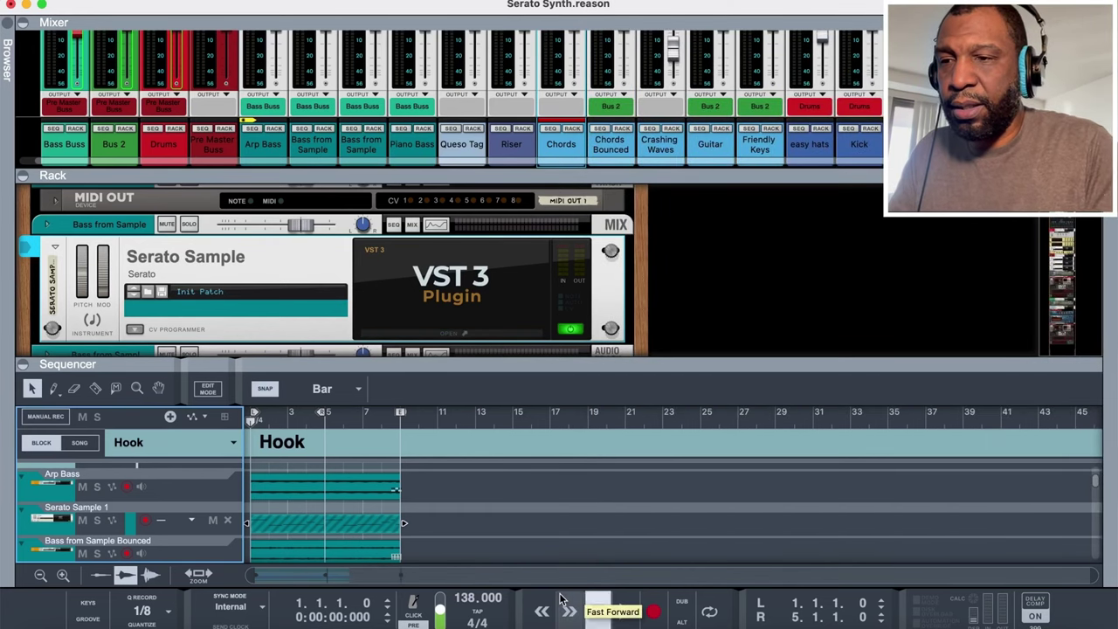
pyautogui.press('space')
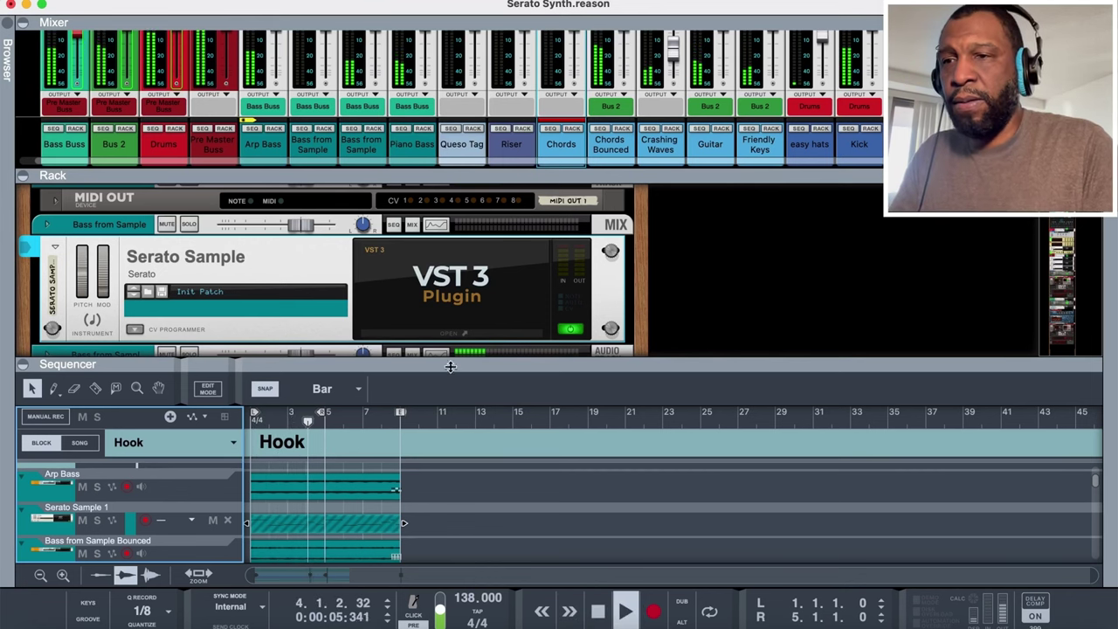
pyautogui.moveTo(451, 361); pyautogui.dragTo(451, 265)
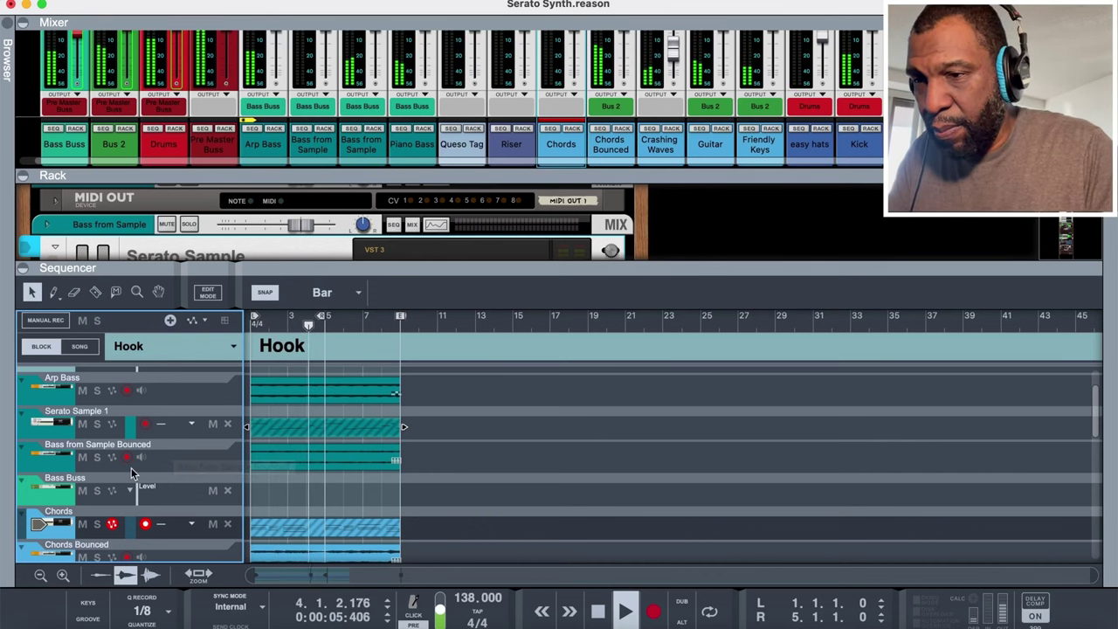
pyautogui.press('space')
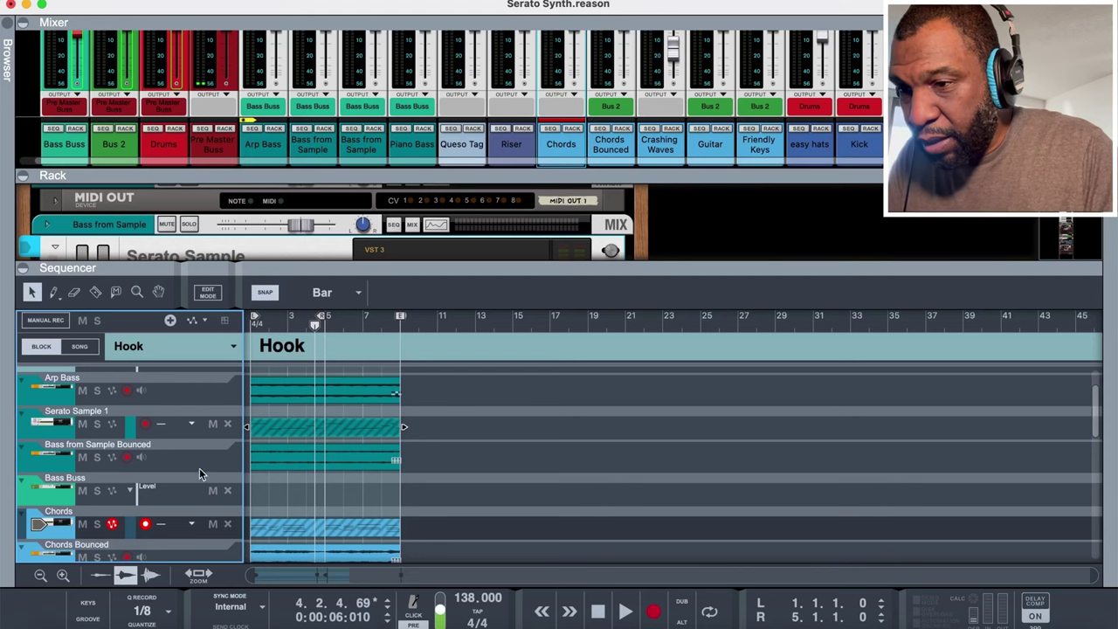
# Solo the Chords Bounced track and play the Hook block from its start
pyautogui.scroll(-4, 186, 456)
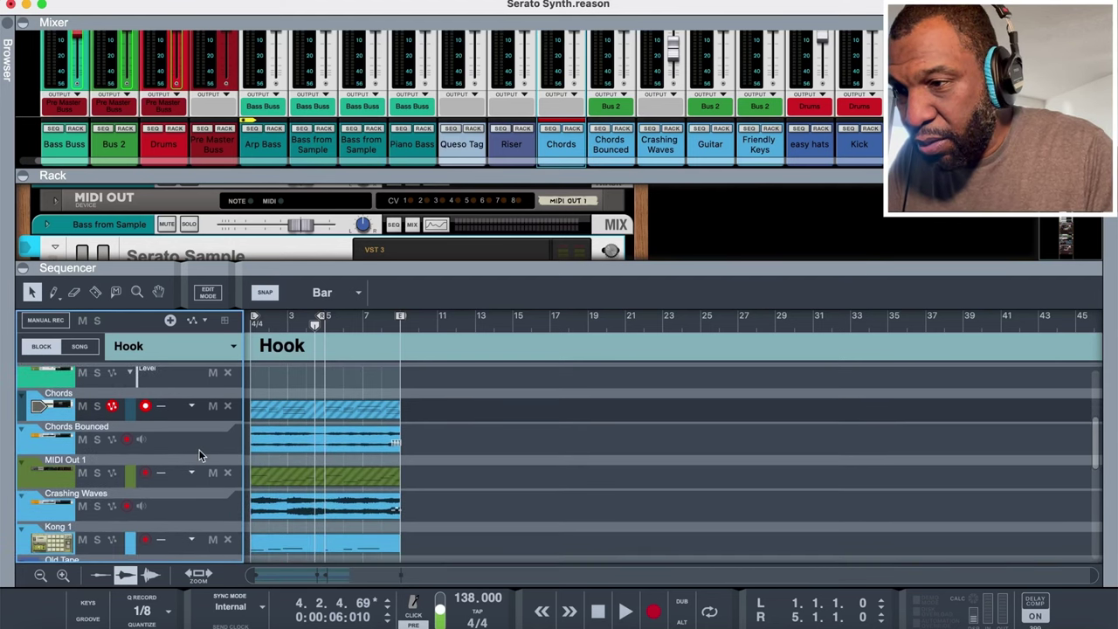
pyautogui.click(97, 439)
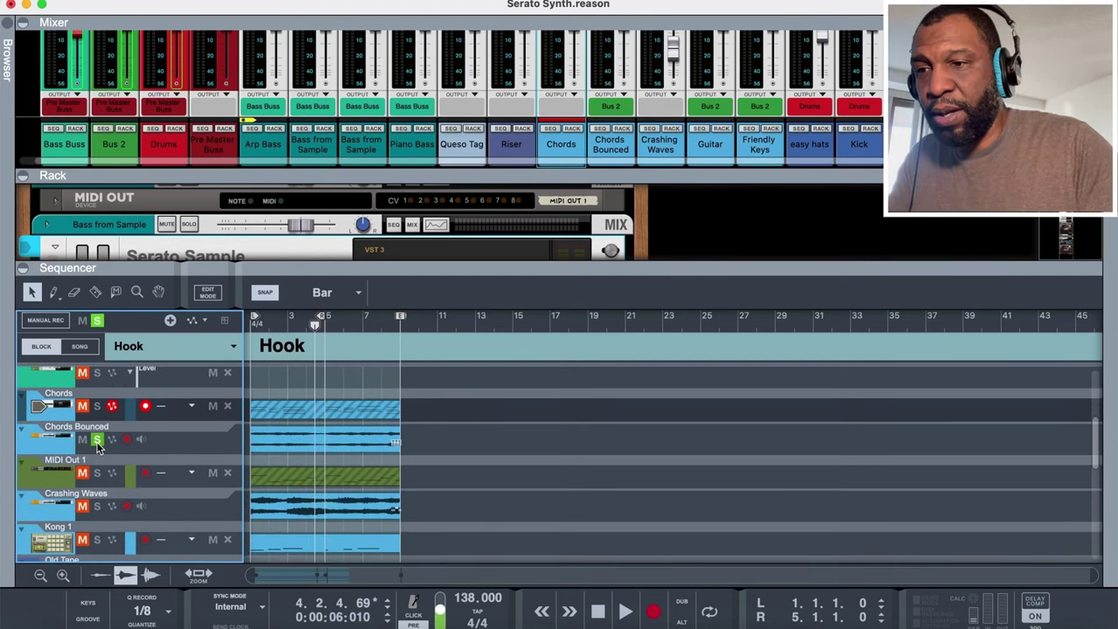
pyautogui.press('KP_0')
pyautogui.press('space')
# Solo the Bass from Sample Bounced track alongside Chords Bounced during playback, and stop after listening to both
pyautogui.scroll(3, 97, 448)
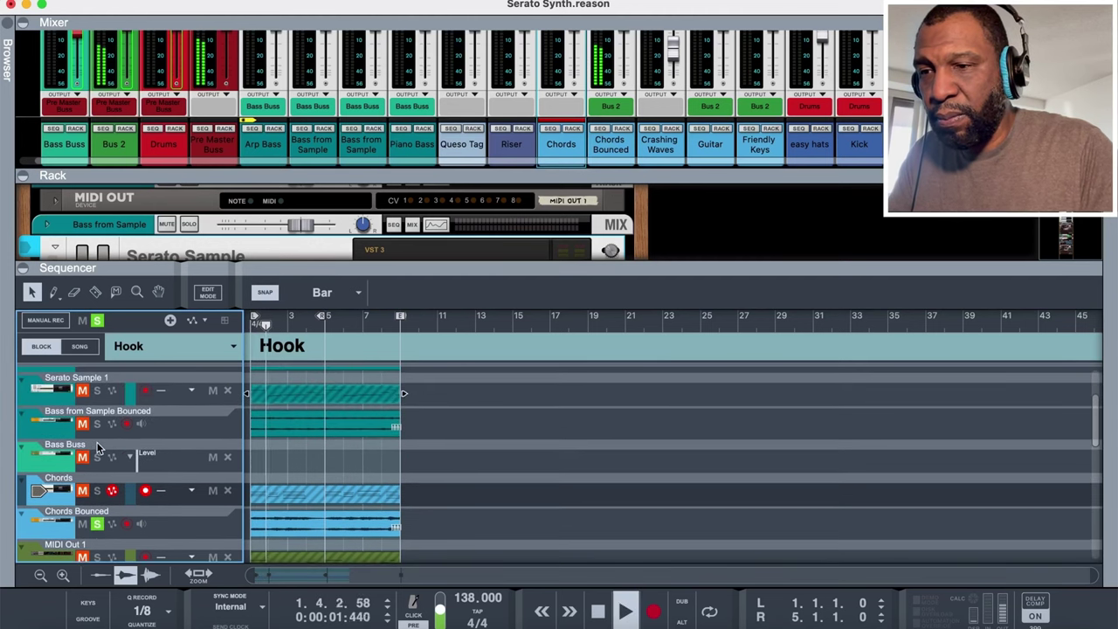
pyautogui.scroll(3, 97, 448)
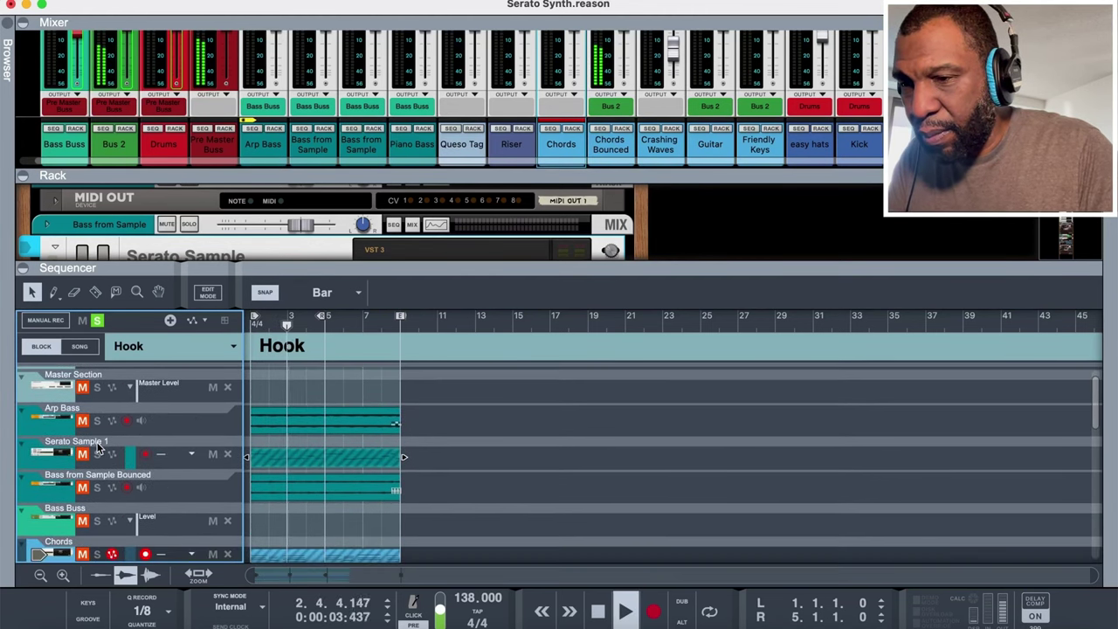
pyautogui.scroll(-1, 98, 448)
pyautogui.click(97, 463)
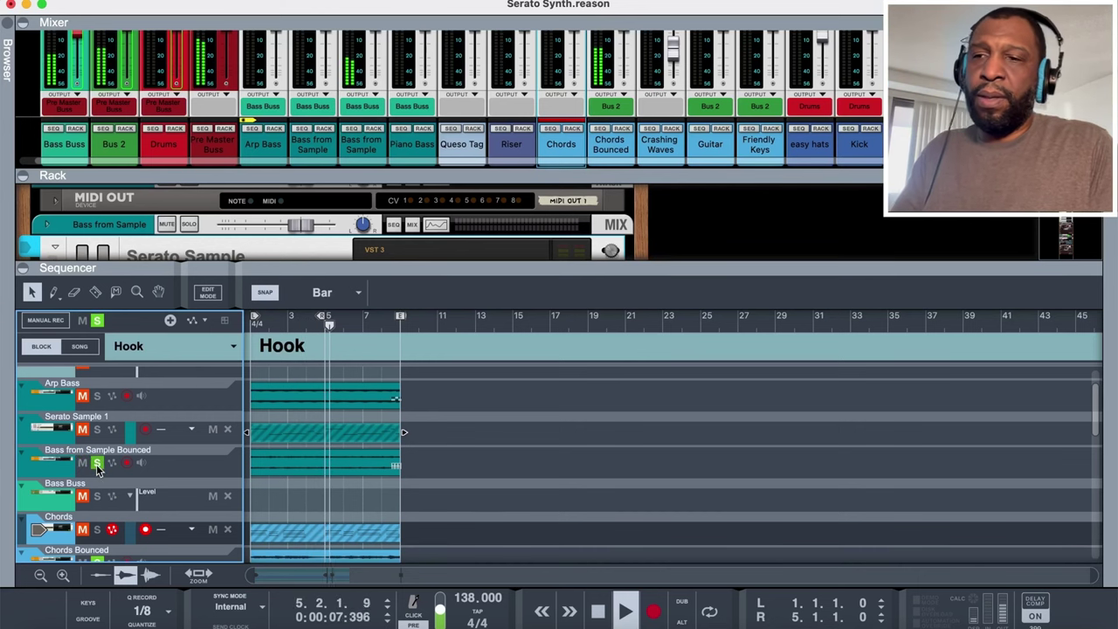
pyautogui.press('space')
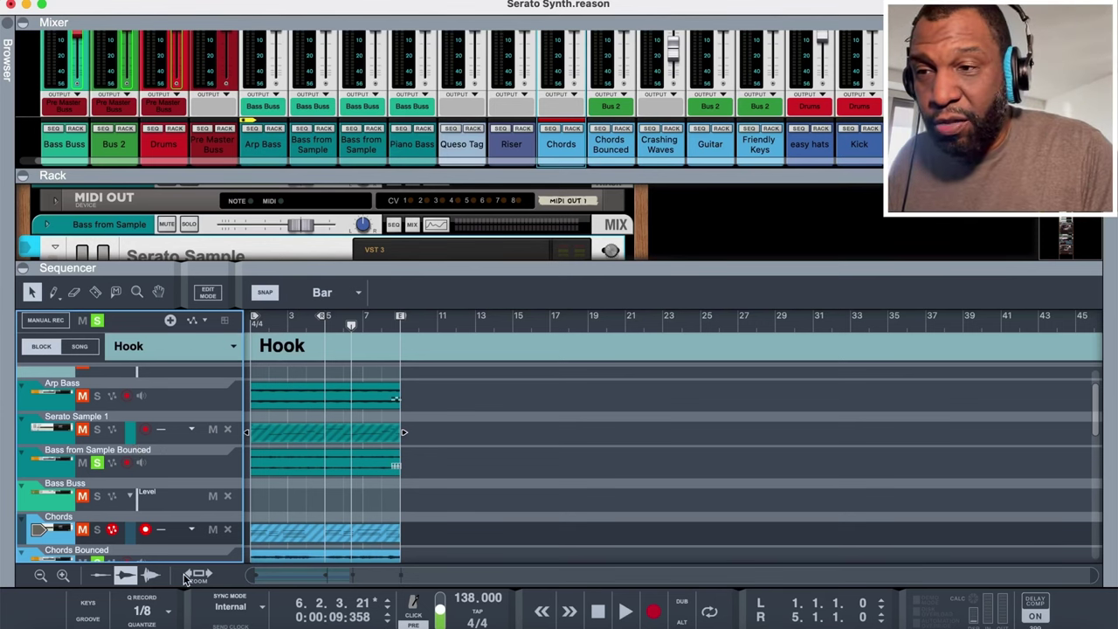
# Switch the sequencer to the Song arrangement, clear all track solos, and play the full song from bar 1
pyautogui.hotkey('ctrl', 'b')
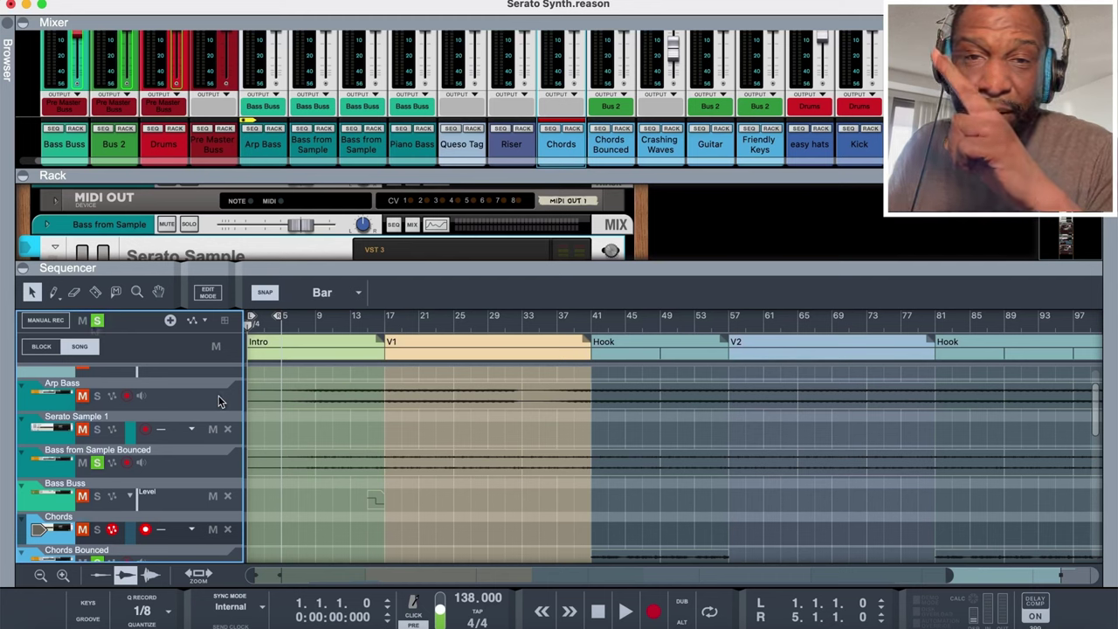
pyautogui.click(96, 322)
pyautogui.press('space')
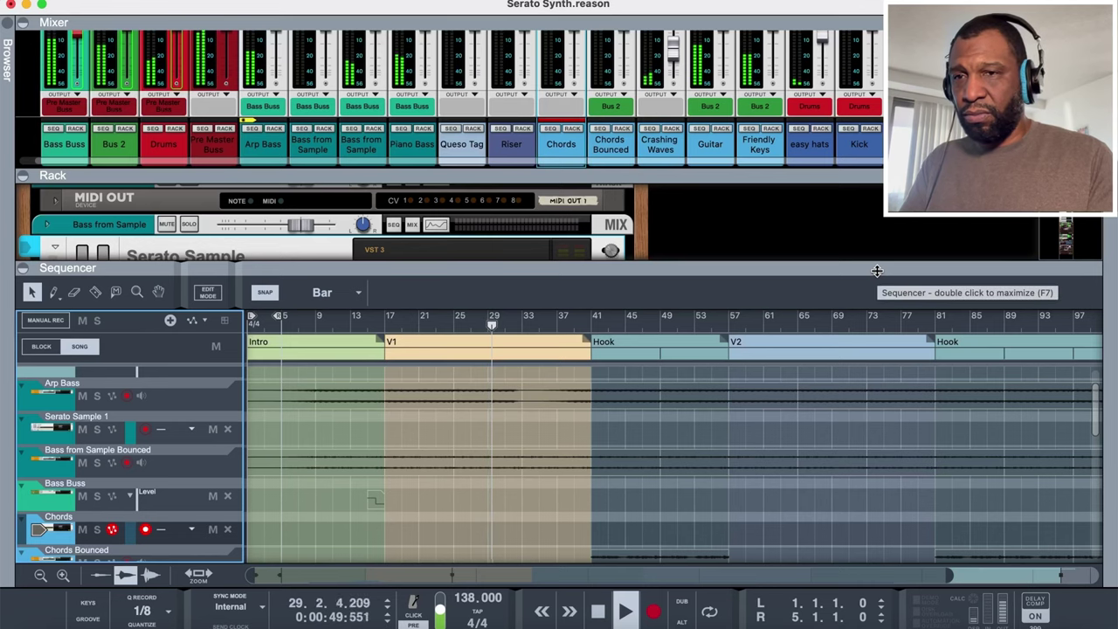
# Enlarge the mixer area to expose the full channel faders and lower the Pre Master Buss fader slightly
pyautogui.moveTo(877, 271); pyautogui.dragTo(879, 327)
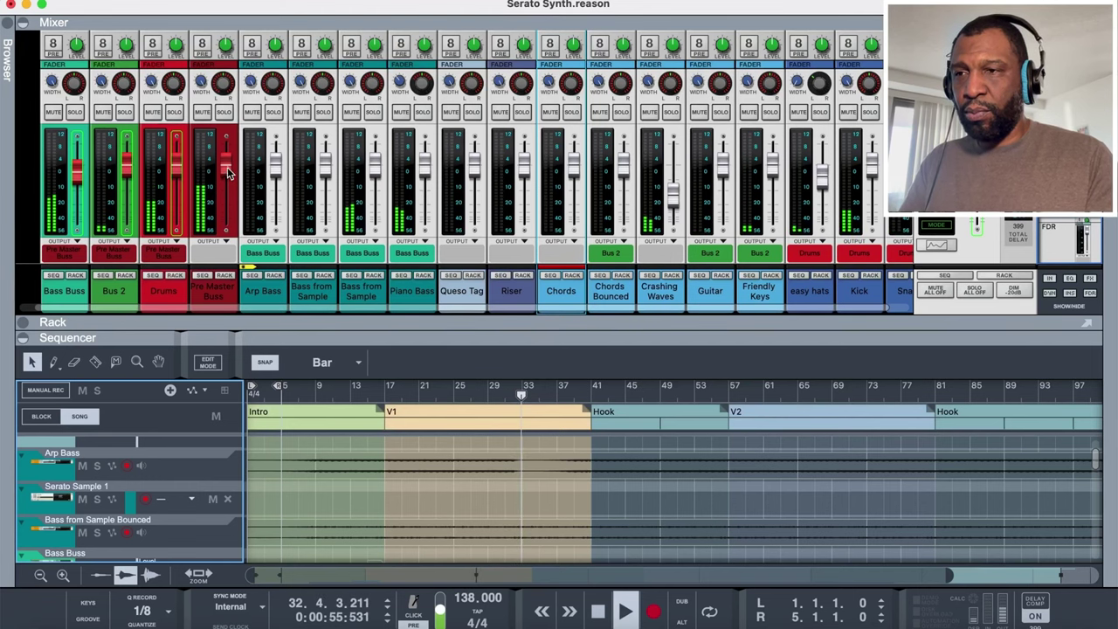
pyautogui.moveTo(228, 173); pyautogui.dragTo(228, 179)
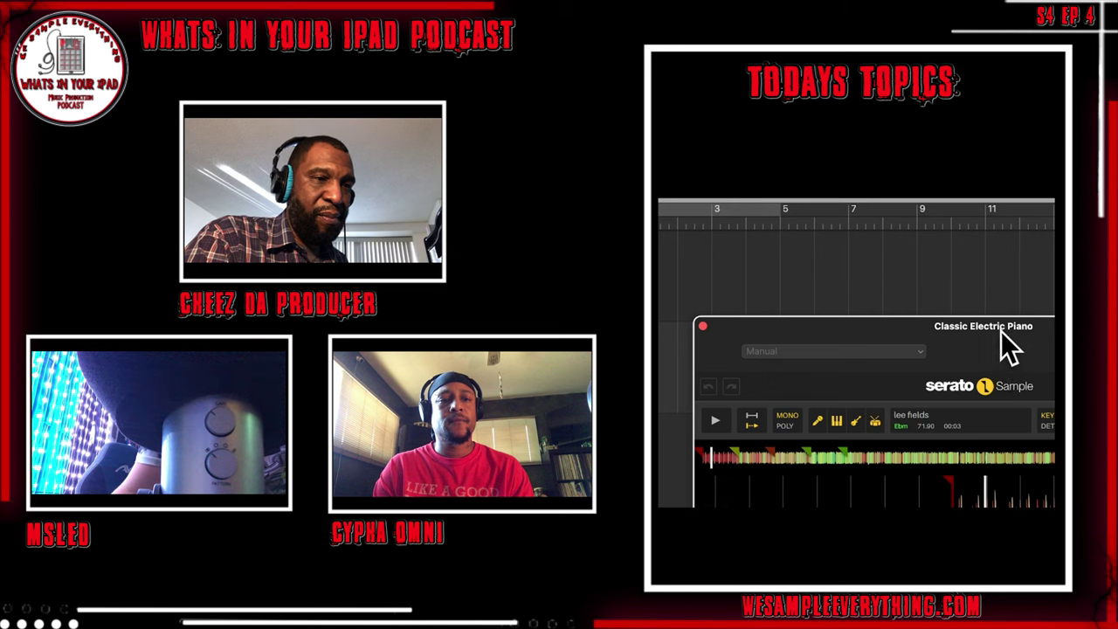
# Move the Classic Electric Piano track's Serato Sample window up and play the lee fields sample
pyautogui.moveTo(1003, 335); pyautogui.dragTo(964, 213)
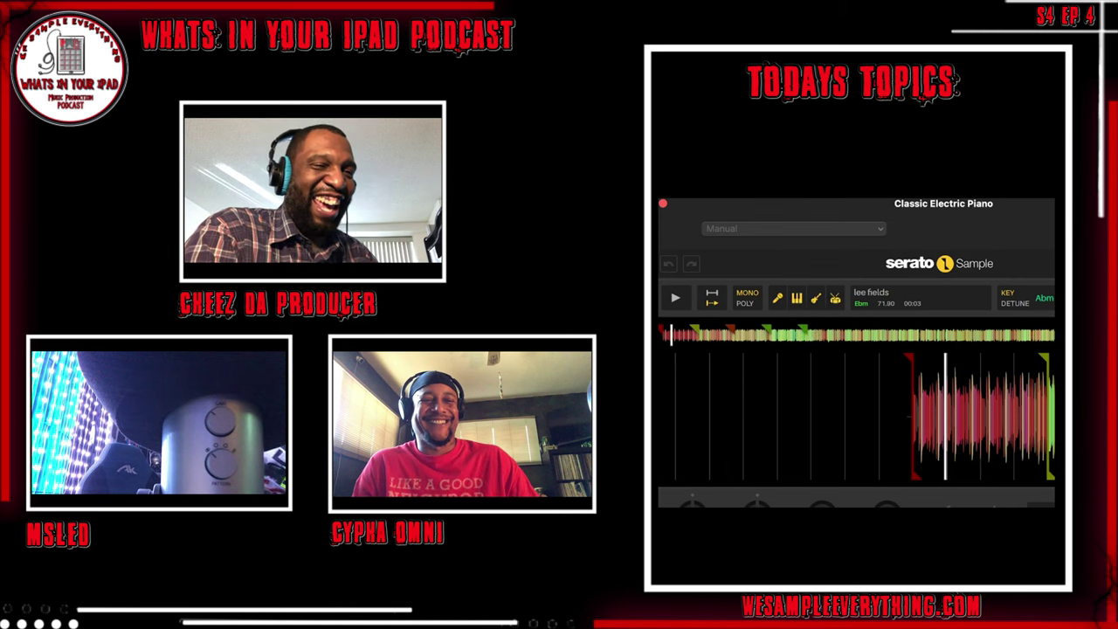
pyautogui.press('space')
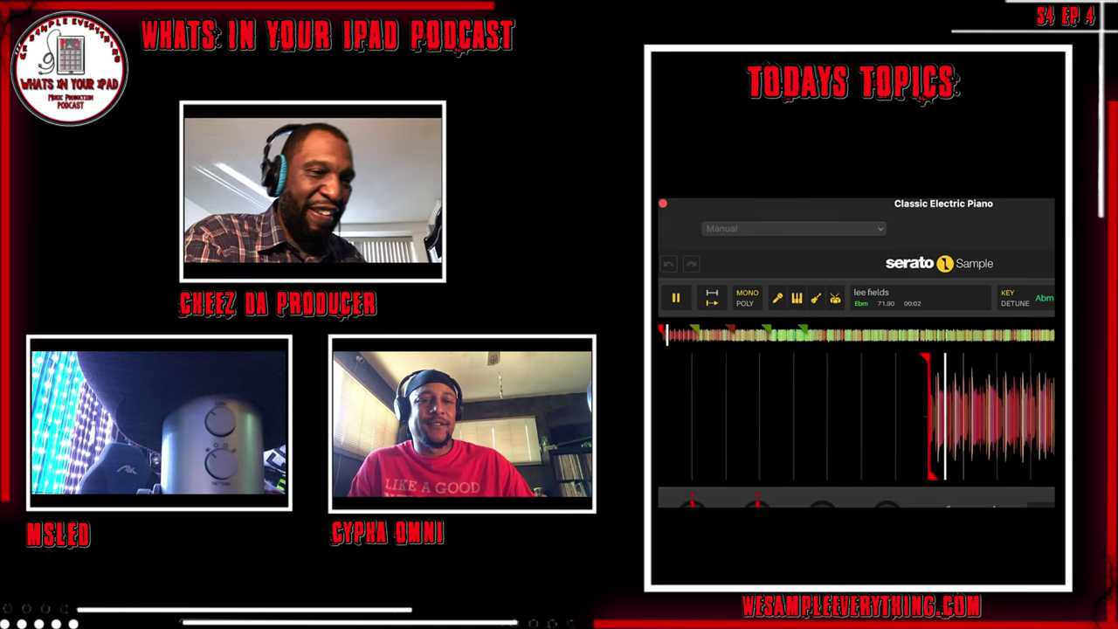